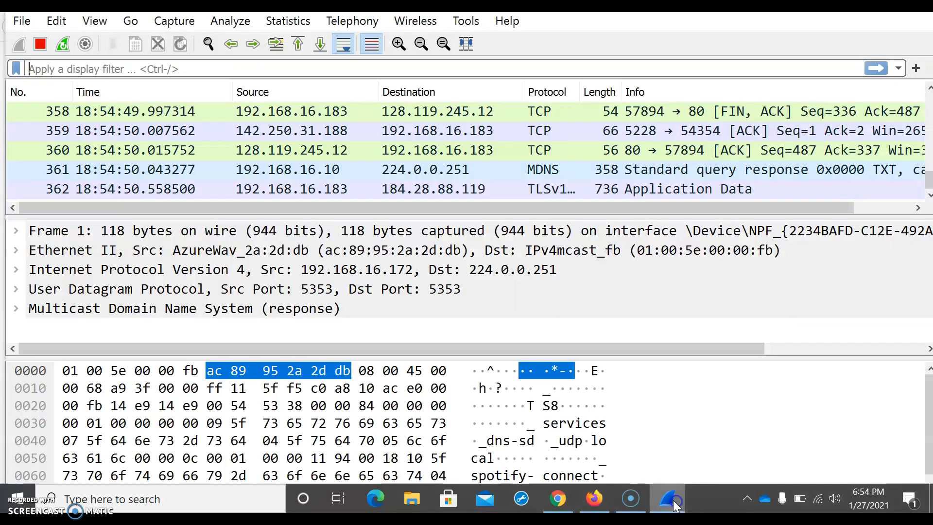
Step: Filter the packet list to http traffic and stop the live capture
left_click(99, 71)
type("http")
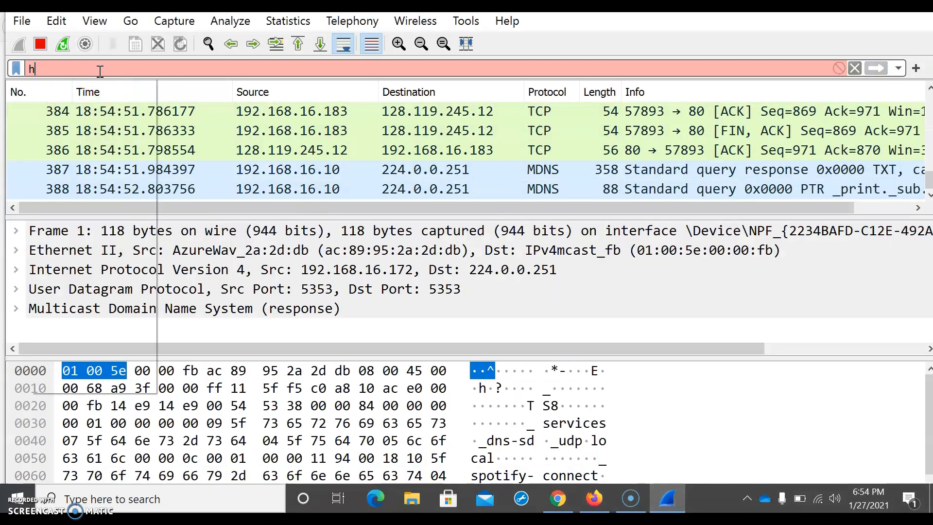
key("Return")
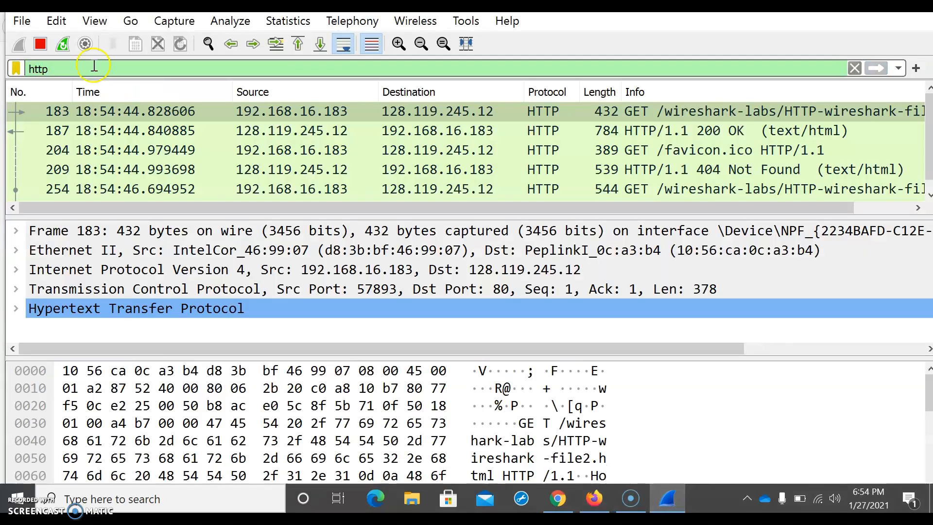
left_click(40, 44)
scroll(278, 200, "down", 1)
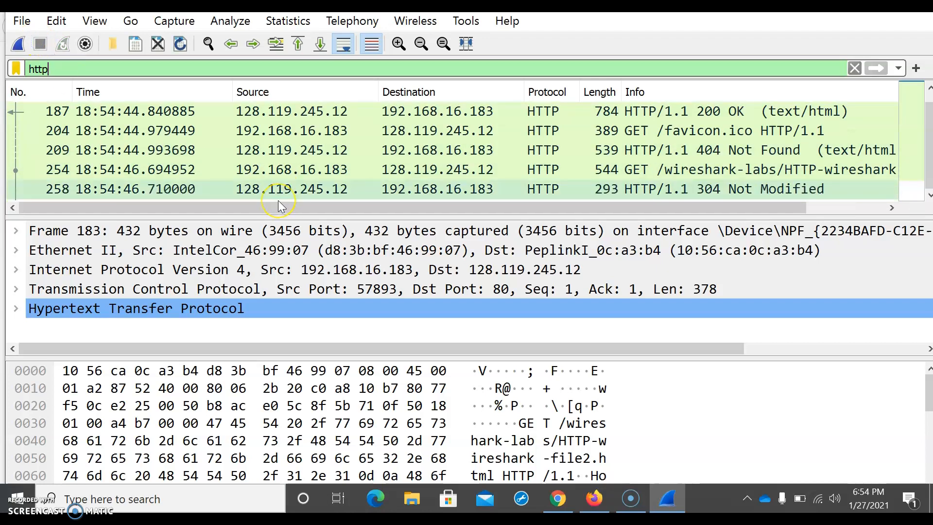
scroll(278, 200, "up", 1)
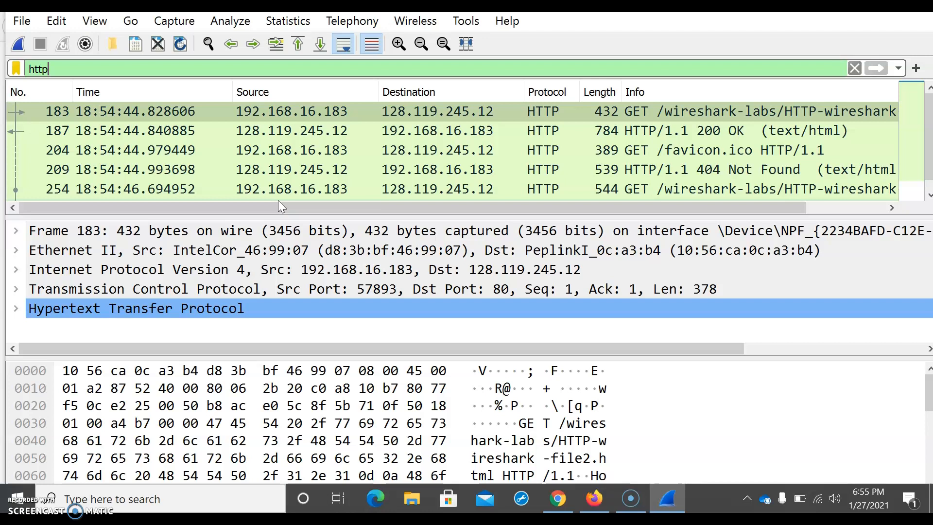
Step: Select the first HTTP GET request packet and review the assignment questions on the lab slide
left_click(187, 110)
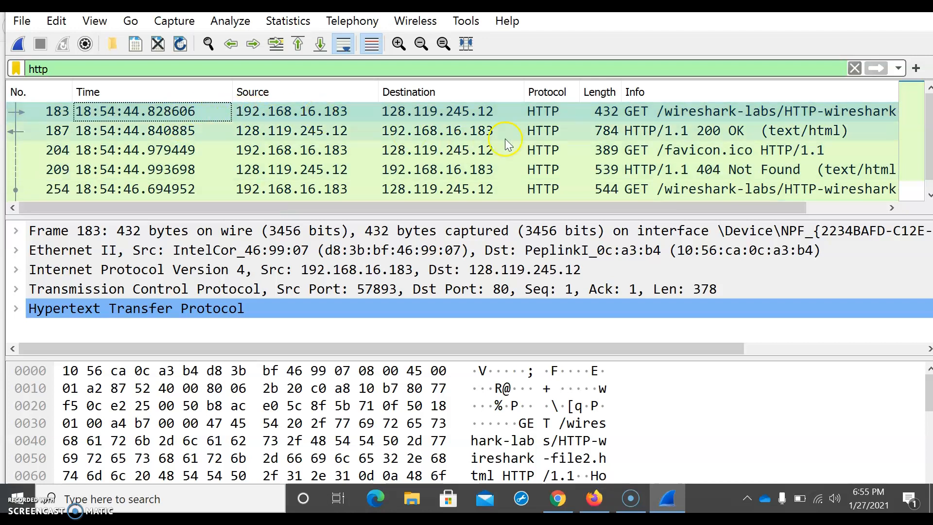
left_click(632, 118)
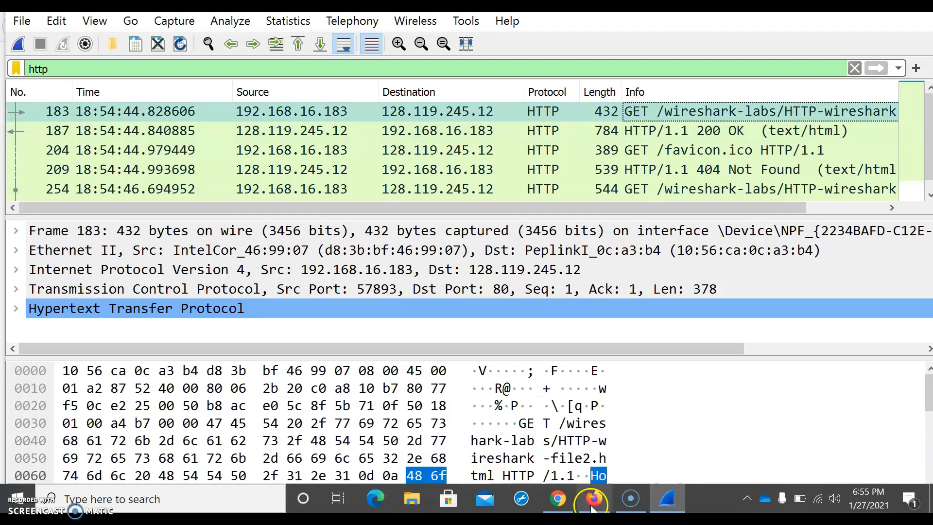
left_click(565, 492)
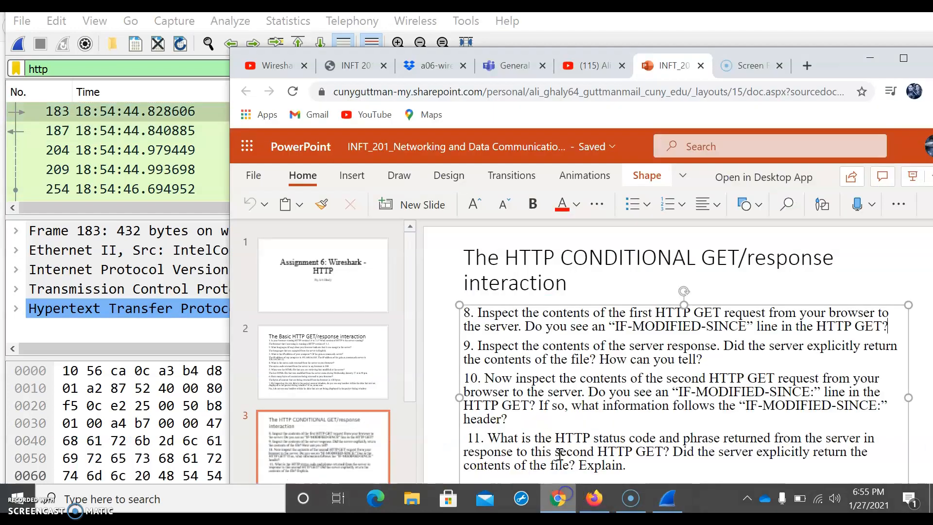
left_click(860, 61)
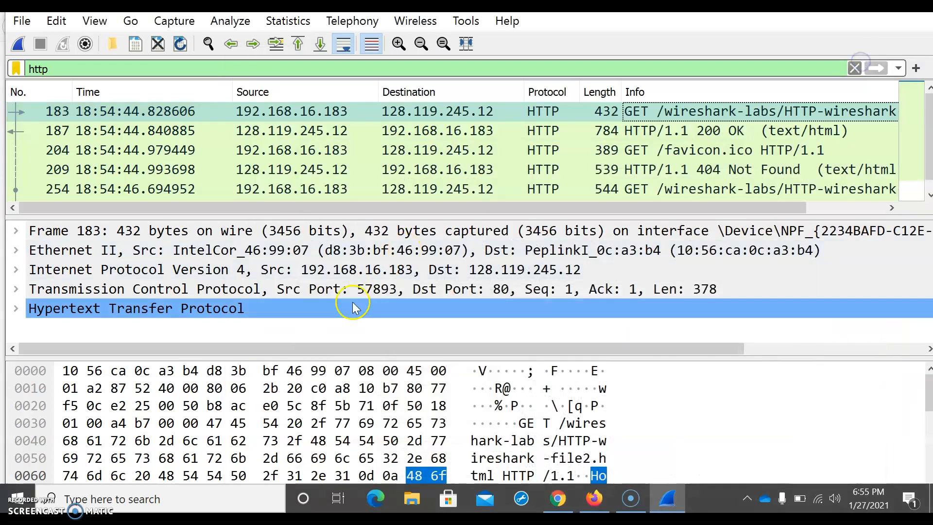
Step: Expand the Hypertext Transfer Protocol section of the first GET request and read through its headers
left_click(506, 113)
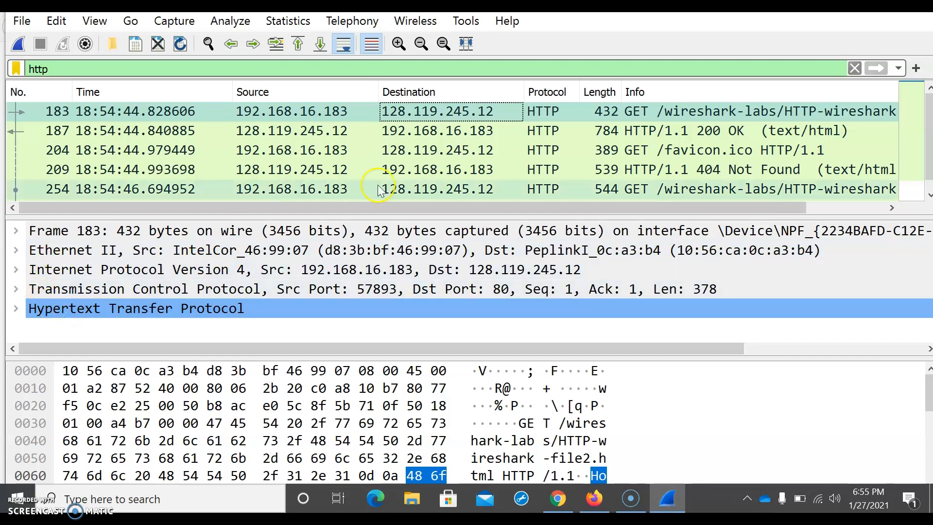
scroll(483, 146, "down", 1)
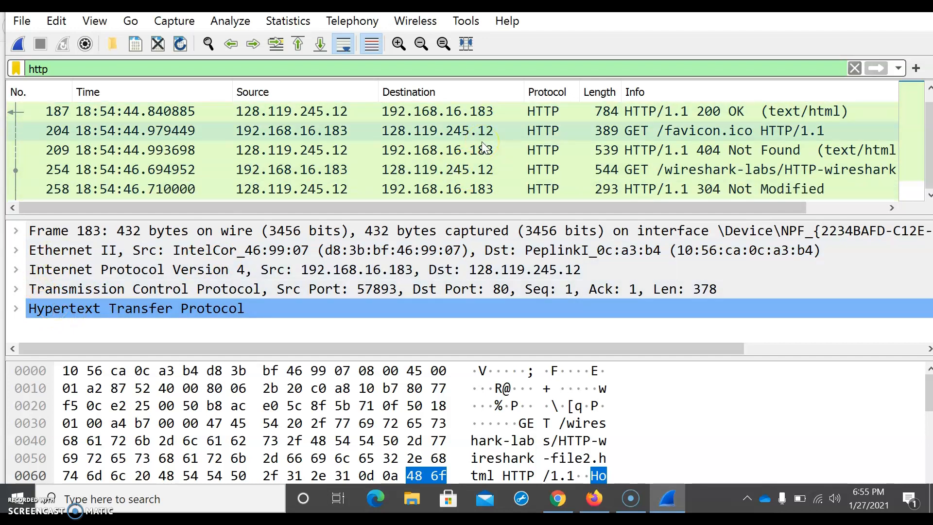
scroll(483, 146, "up", 1)
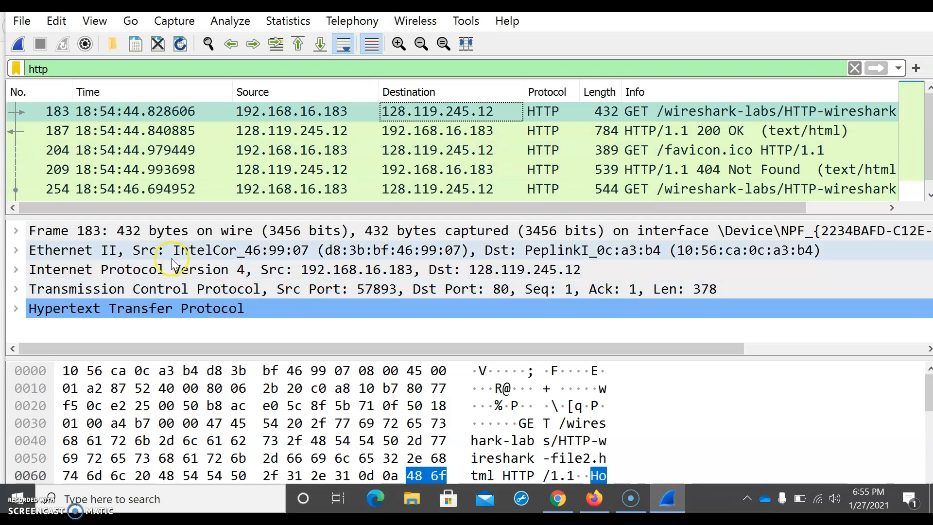
left_click(15, 309)
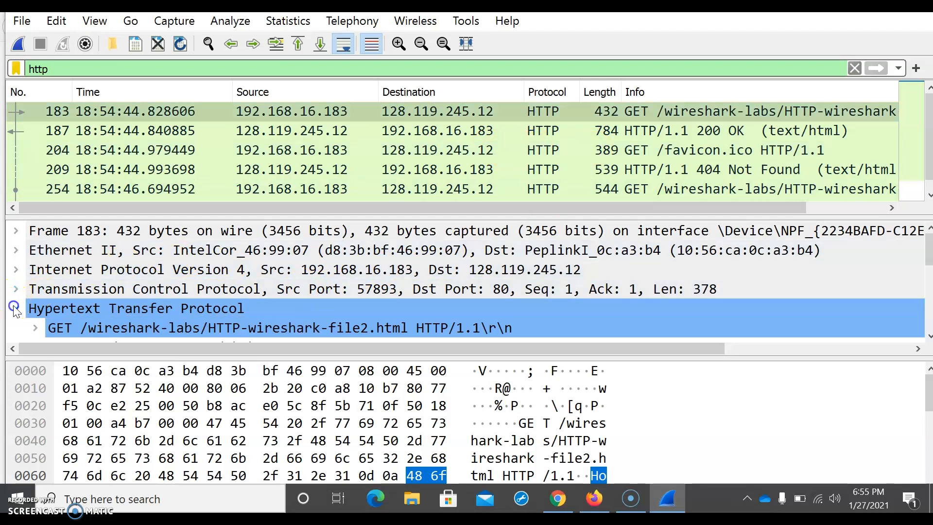
scroll(15, 311, "down", 1)
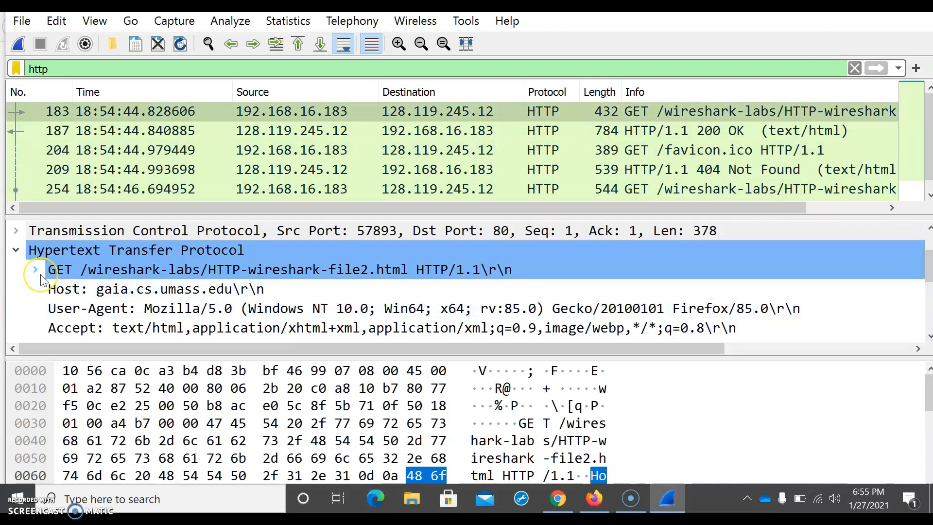
scroll(41, 280, "down", 2)
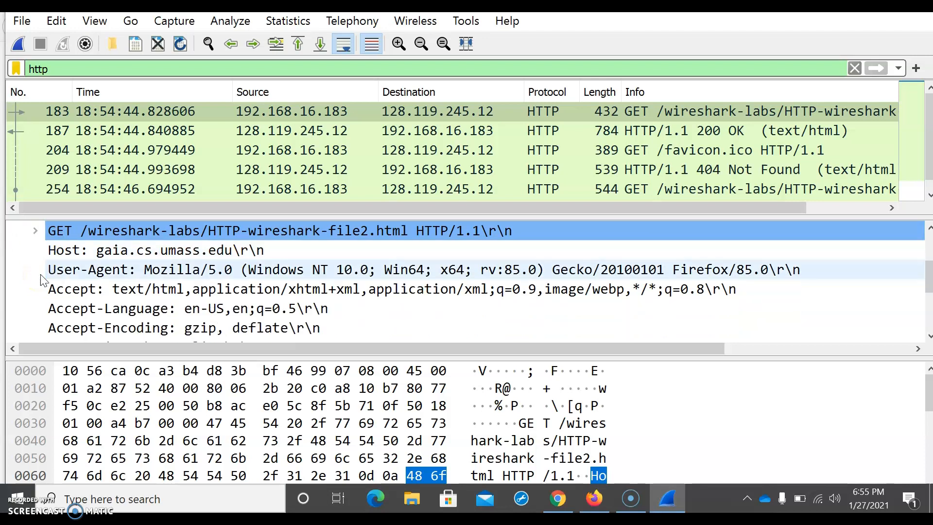
scroll(41, 280, "down", 1)
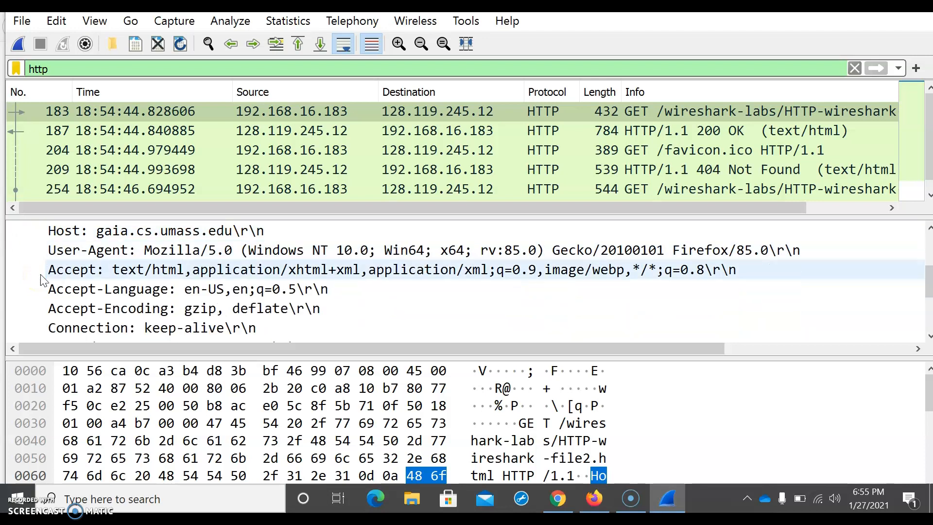
scroll(42, 280, "down", 4)
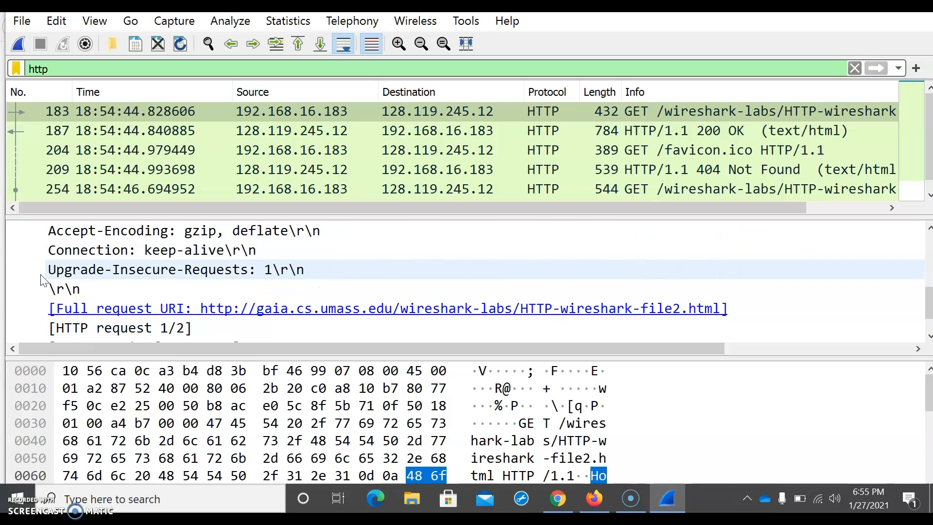
scroll(41, 280, "up", 4)
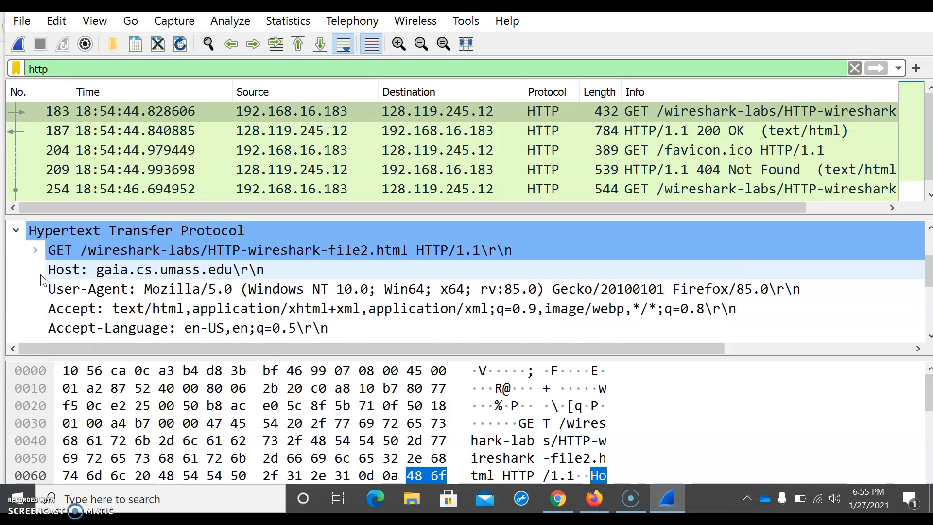
Step: Expand the GET request line and scroll through its fields and the remaining request headers
left_click(36, 250)
scroll(39, 259, "down", 3)
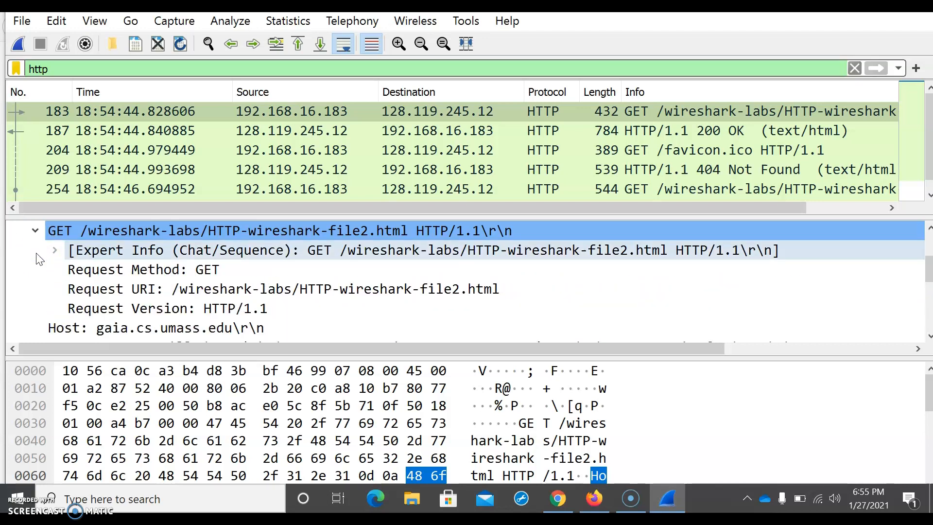
scroll(39, 259, "down", 2)
scroll(39, 259, "down", 2)
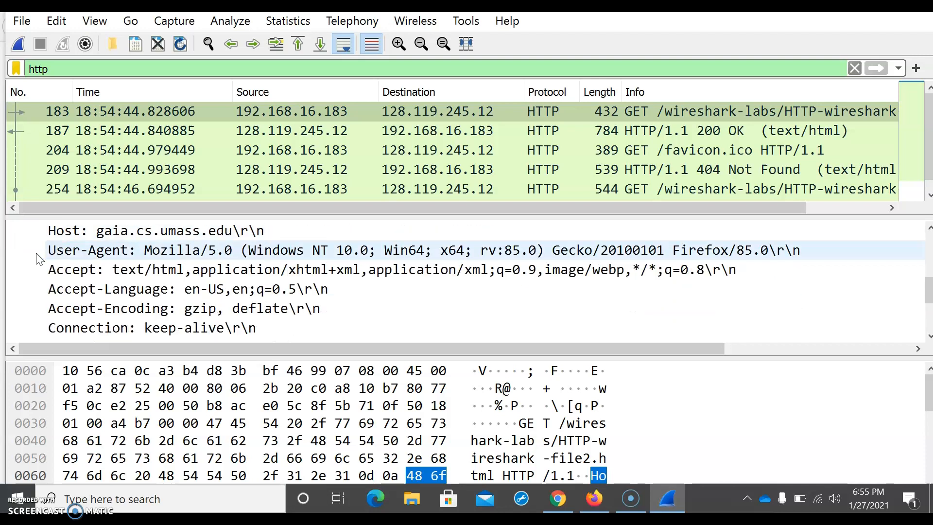
scroll(39, 259, "down", 1)
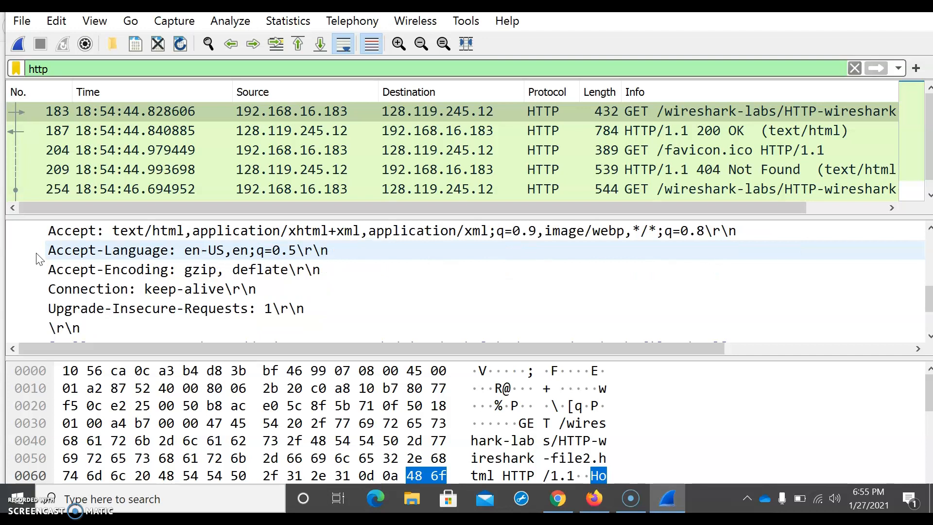
scroll(39, 259, "down", 4)
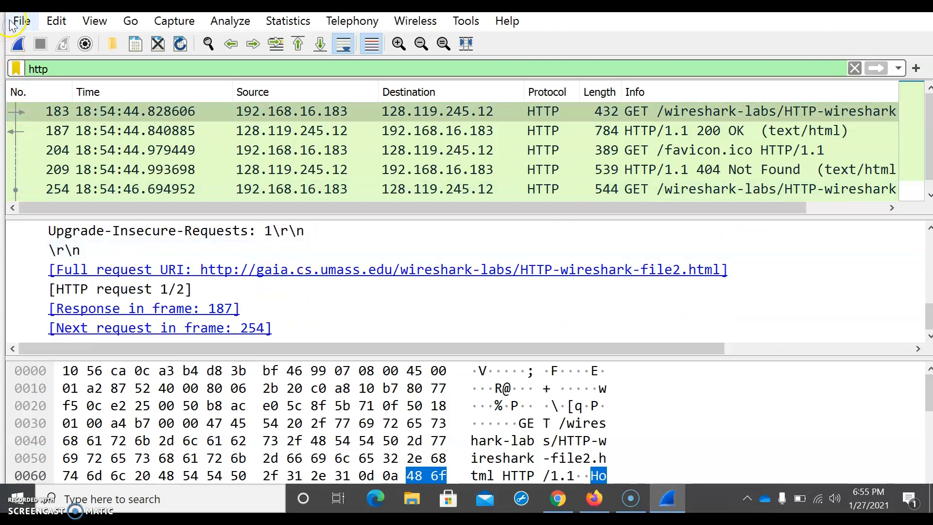
scroll(160, 272, "up", 4)
scroll(217, 281, "down", 1)
scroll(217, 281, "down", 6)
scroll(217, 280, "down", 1)
scroll(209, 275, "up", 4)
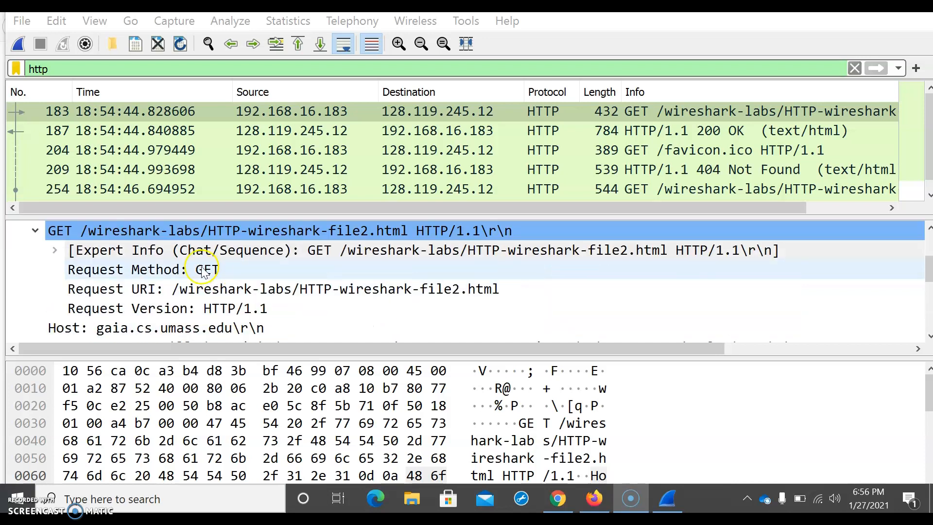
Step: Expand the Expert Info entry of the GET request line and scroll through the request fields
left_click(55, 250)
scroll(178, 302, "down", 2)
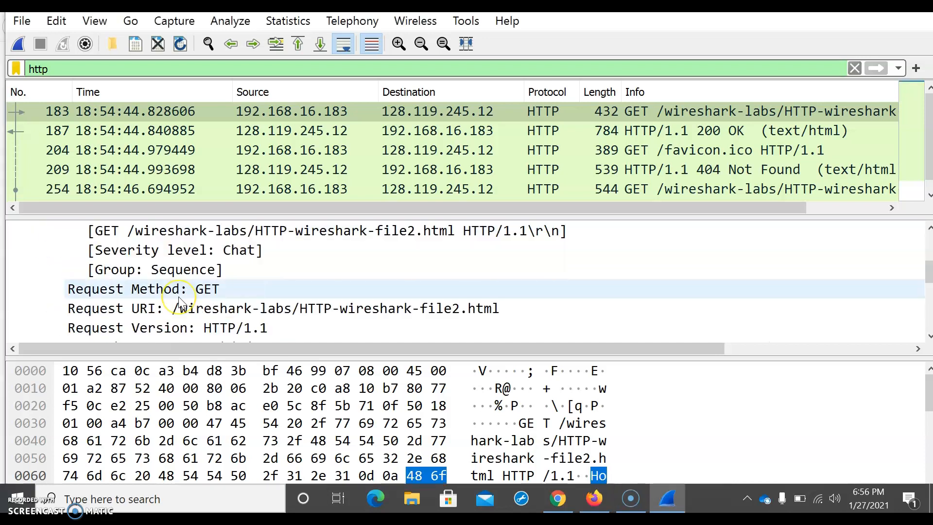
scroll(179, 301, "down", 1)
scroll(179, 301, "down", 1)
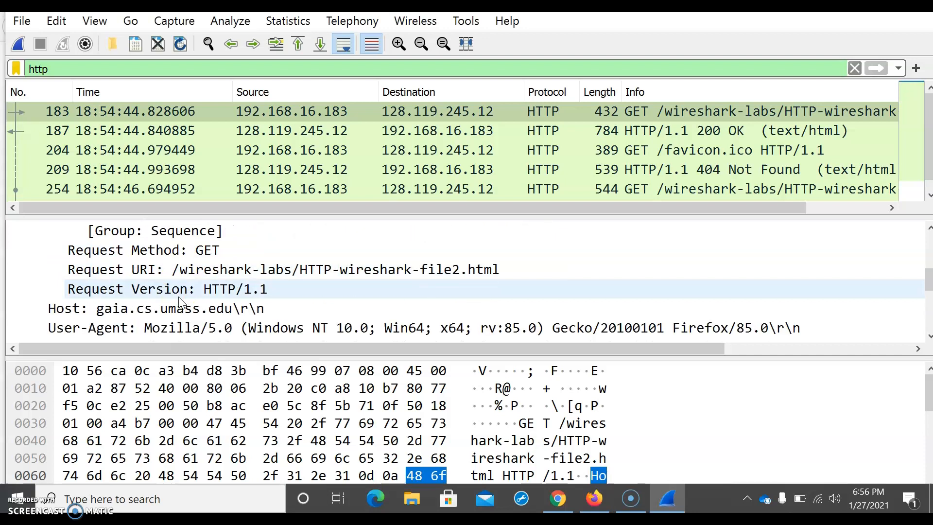
scroll(179, 301, "down", 3)
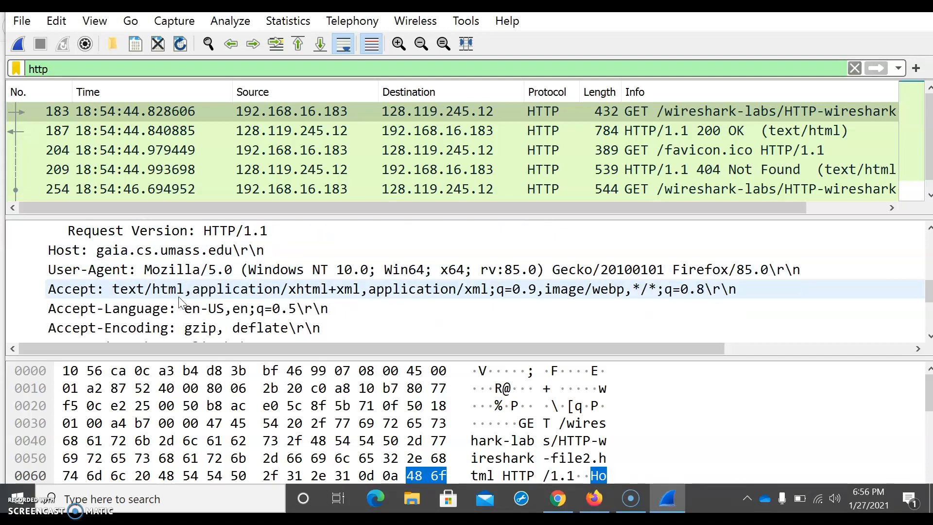
Step: Return to the assignment slide and begin a new answer line below question 8 starting with 'T'
left_click(559, 498)
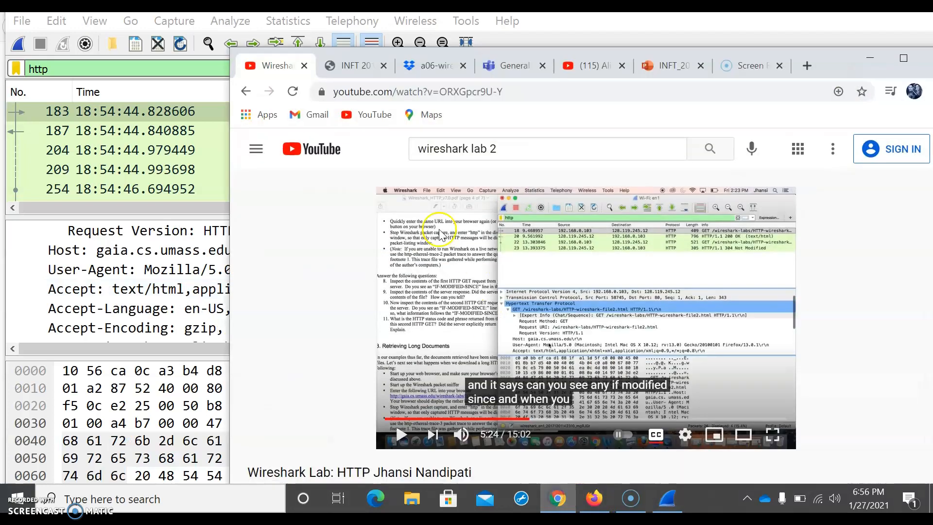
left_click(677, 75)
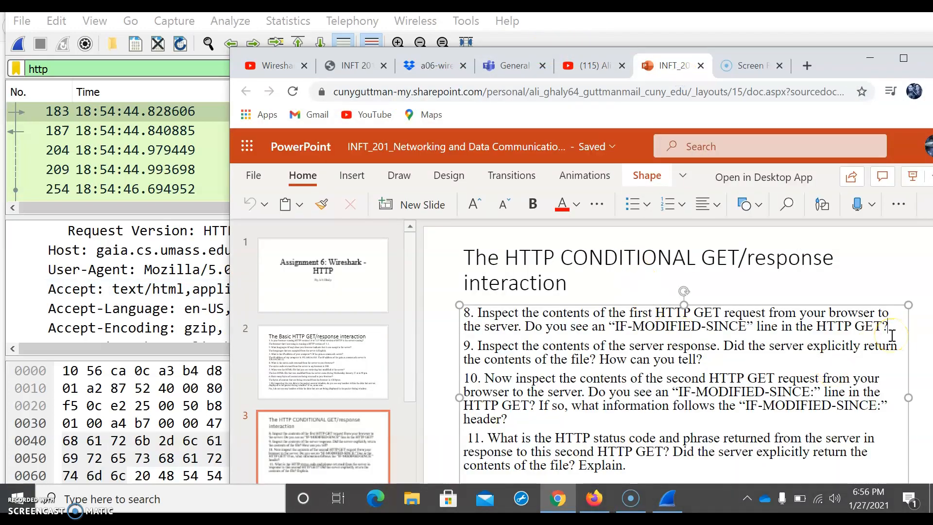
key("Return")
type("Ther")
key("BackSpace")
key("BackSpace")
key("BackSpace")
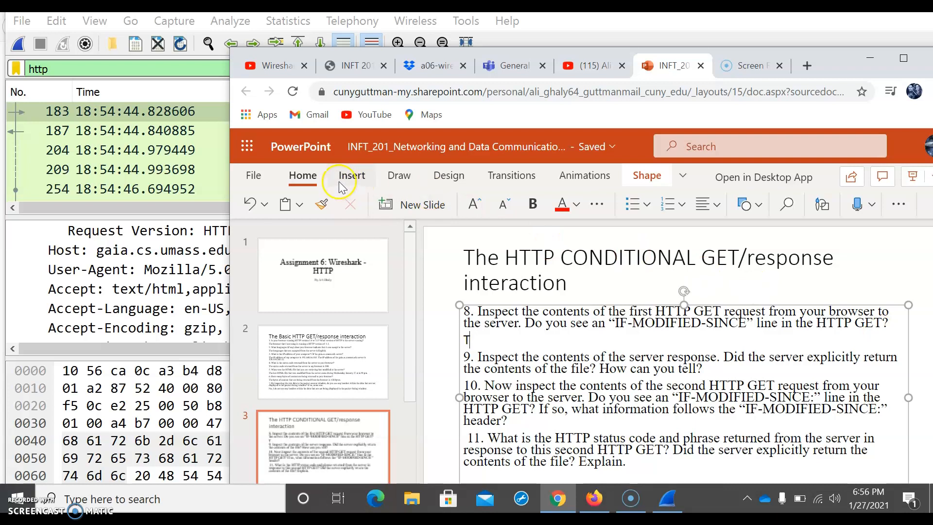
left_click(351, 176)
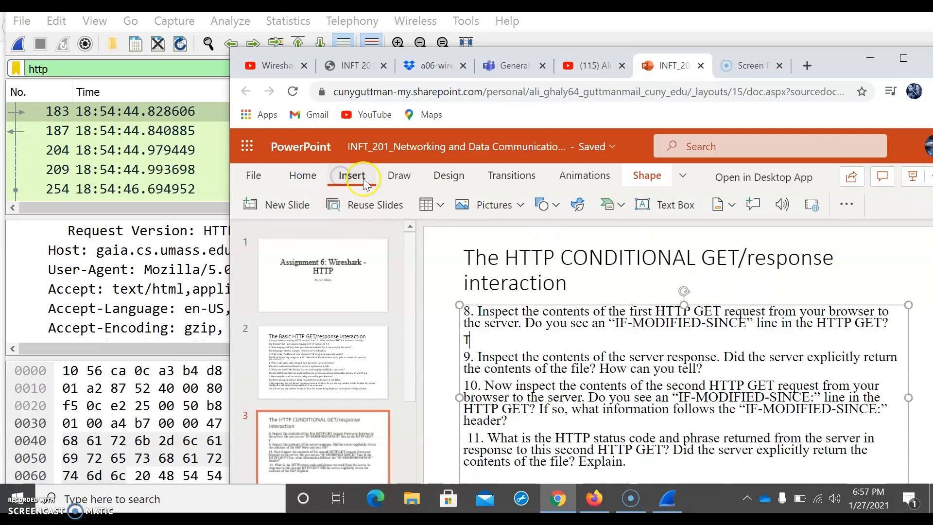
left_click(302, 176)
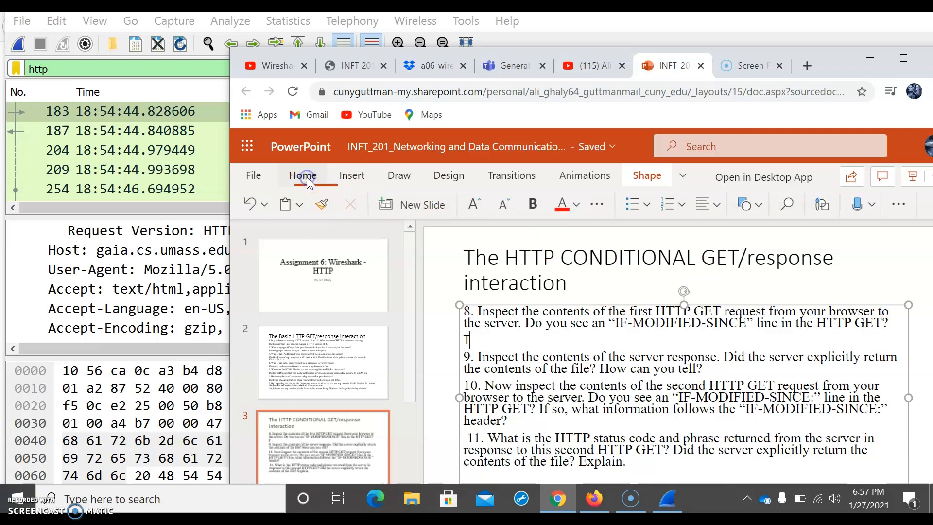
left_click(254, 176)
left_click(267, 182)
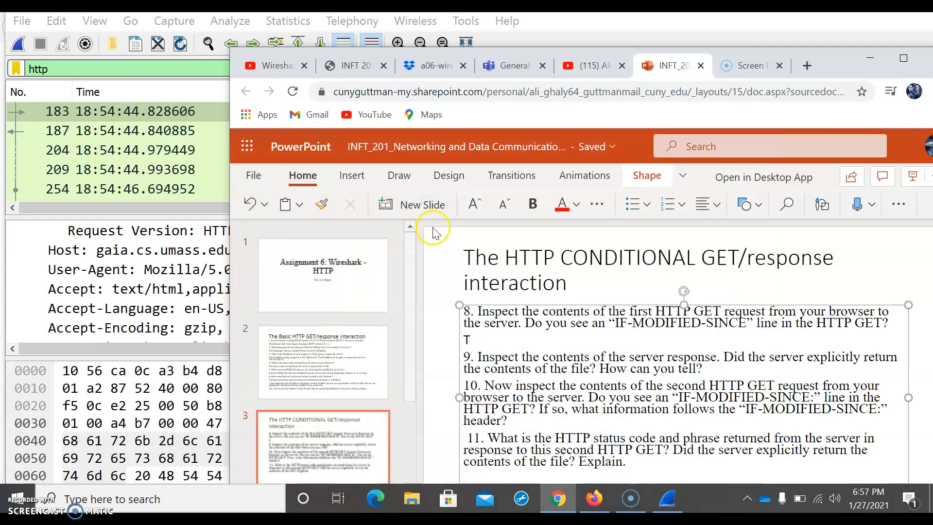
Step: Type the question 8 answer 'There has been no modification in line HTTP Get' on the slide
type("here ")
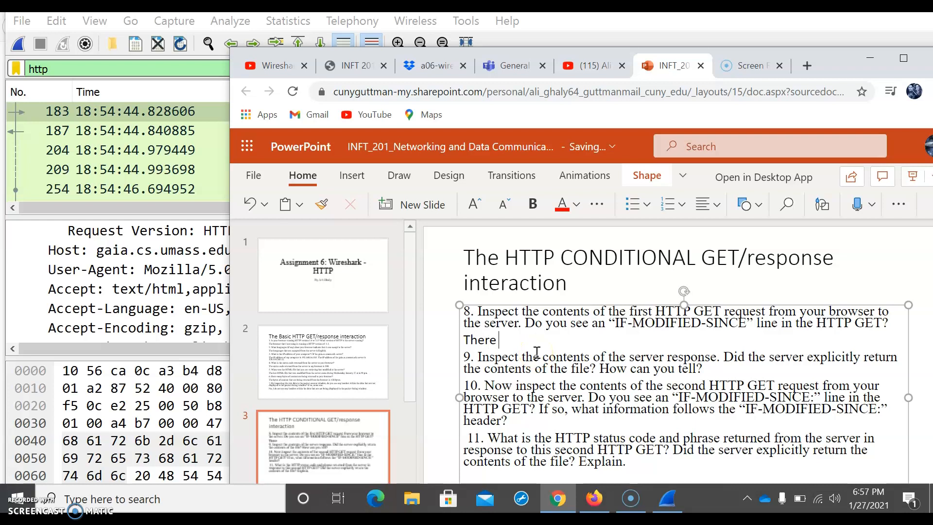
type("has been")
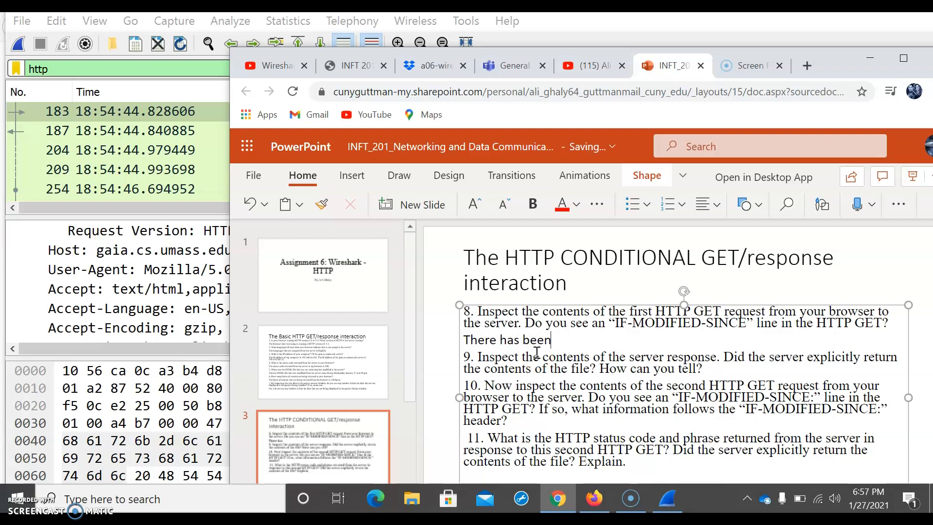
type(" no")
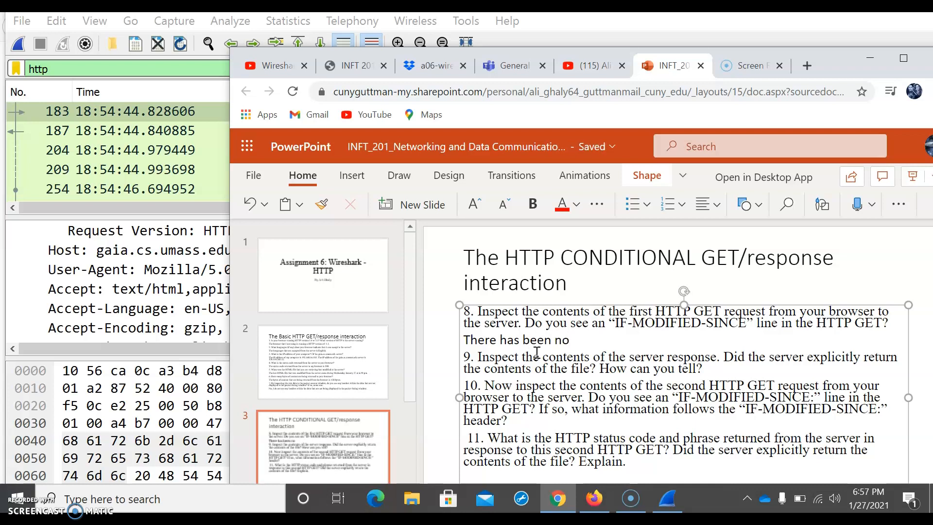
type(" modfifi")
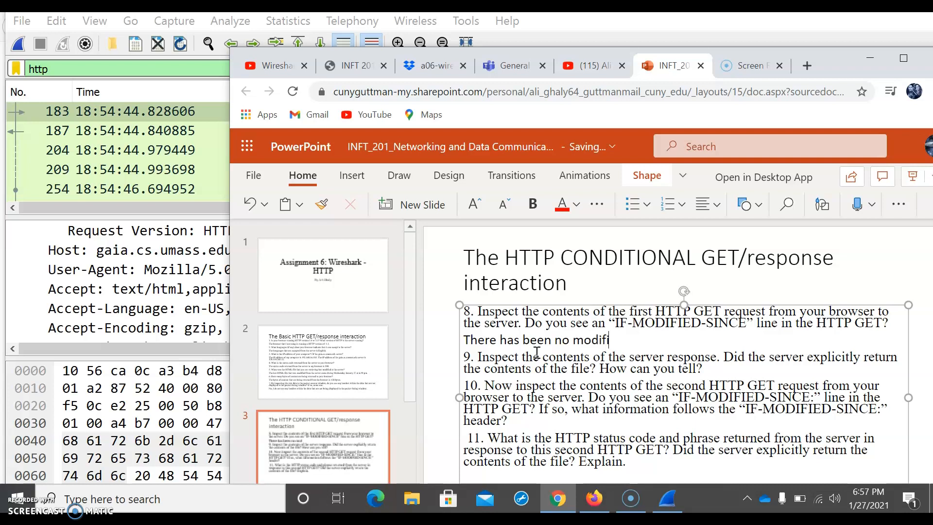
type("cation")
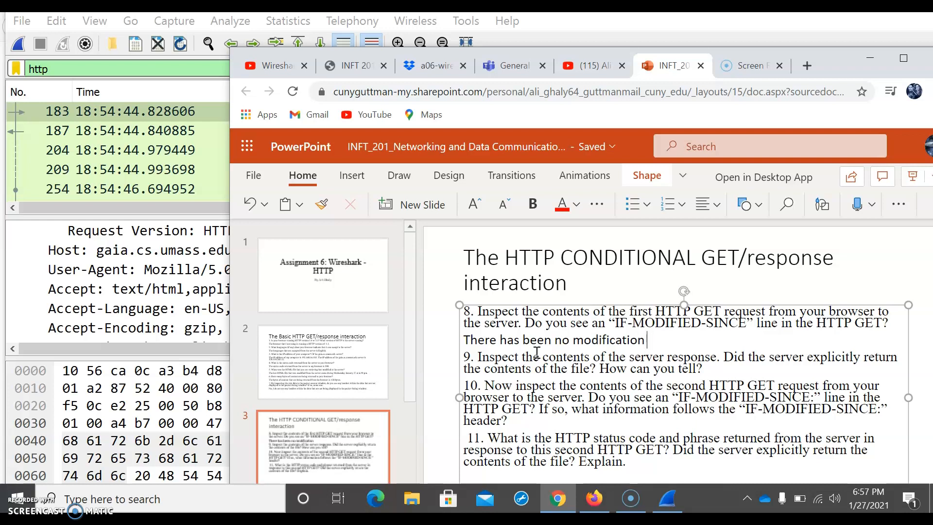
type("in line")
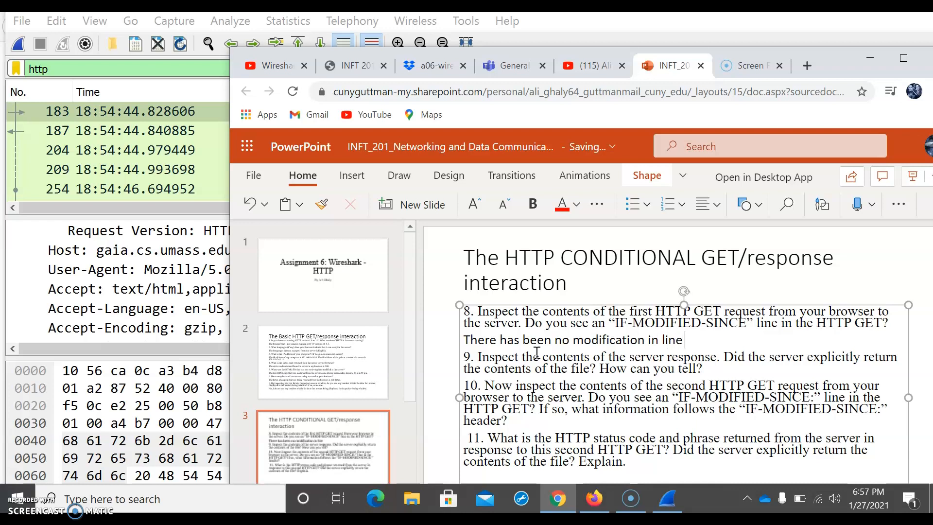
type(" HTTP Ge")
Step: Insert 'such as an IF-Modiefied-Since' after 'modification' in the question 8 answer and end it with a period
key("Left")
key("Left")
key("Left")
key("Left")
key("Left")
key("Left")
key("Left")
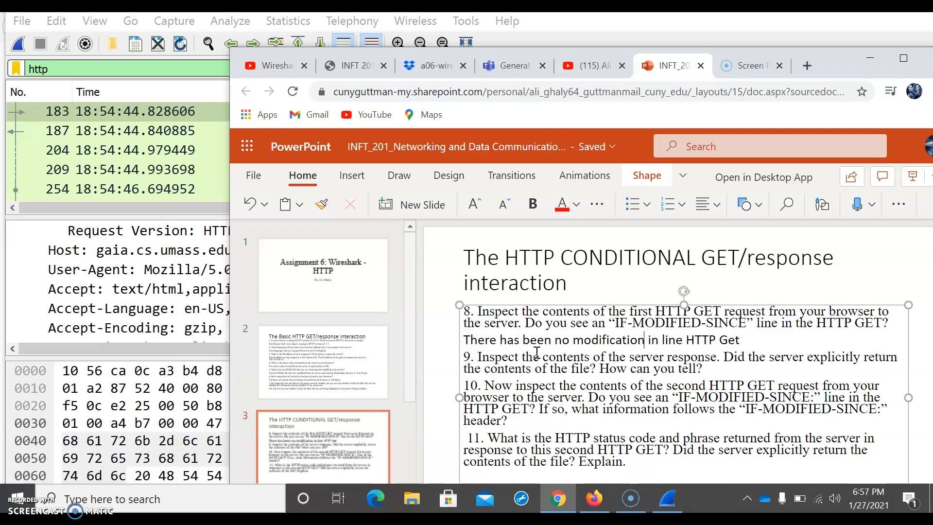
type("or")
key("BackSpace")
key("BackSpace")
key("BackSpace")
type("such as")
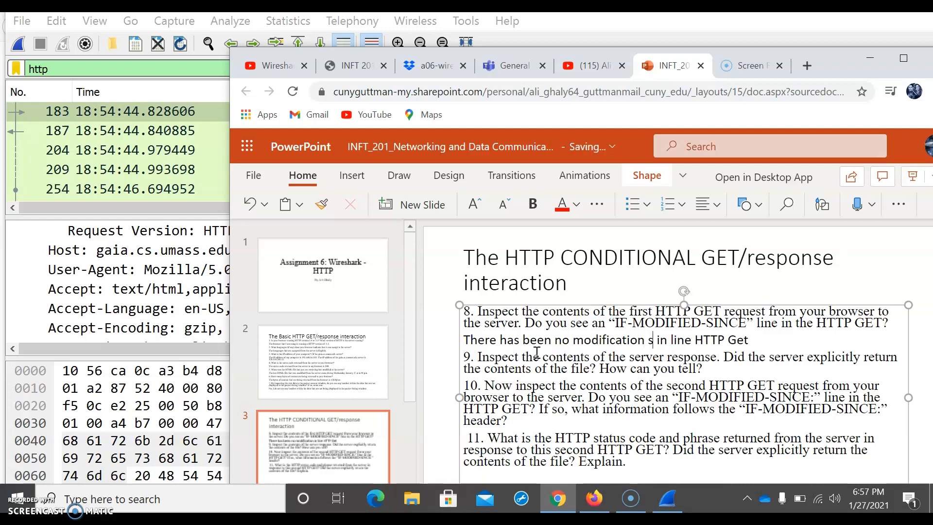
type(" an I")
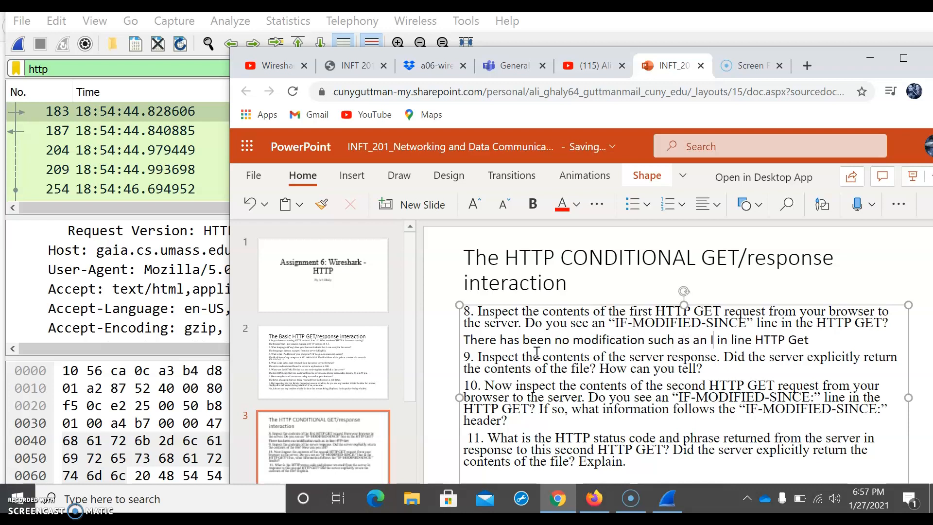
type("F")
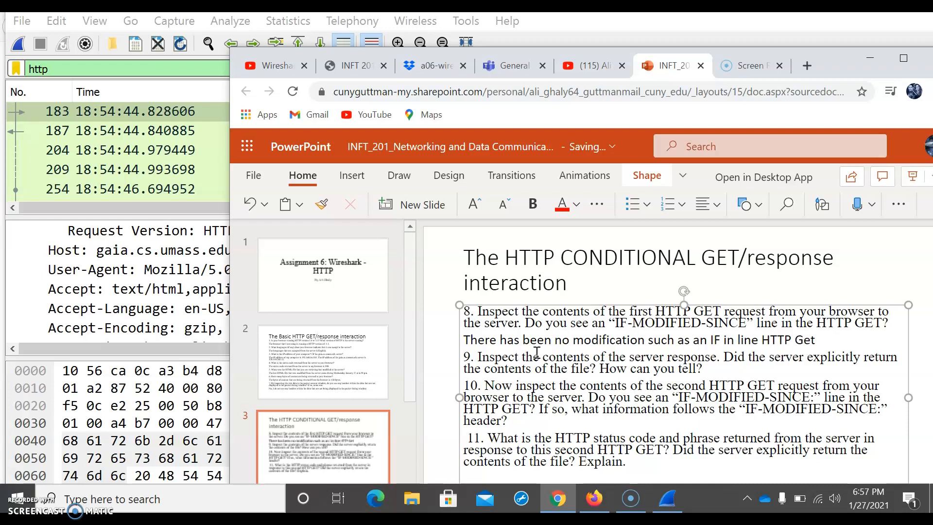
type("-Modiefied")
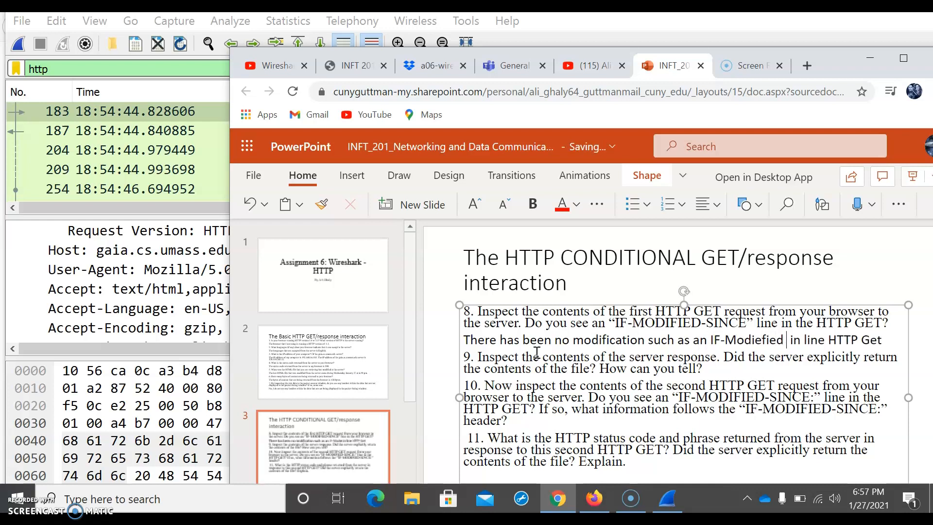
key("BackSpace")
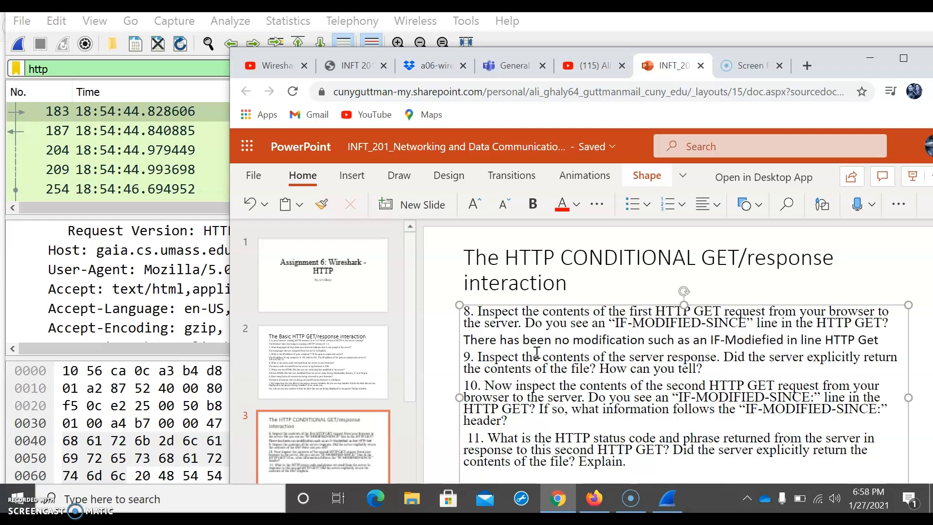
type("-Si")
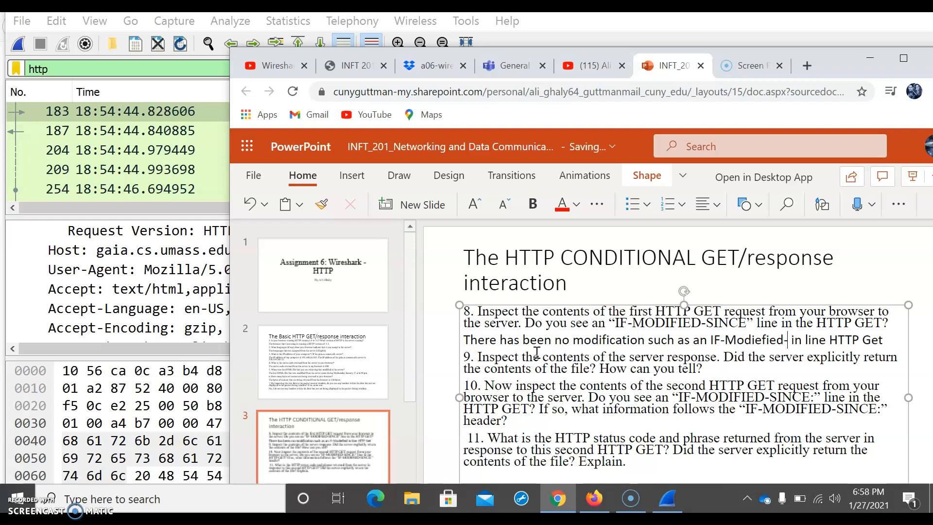
type("nce")
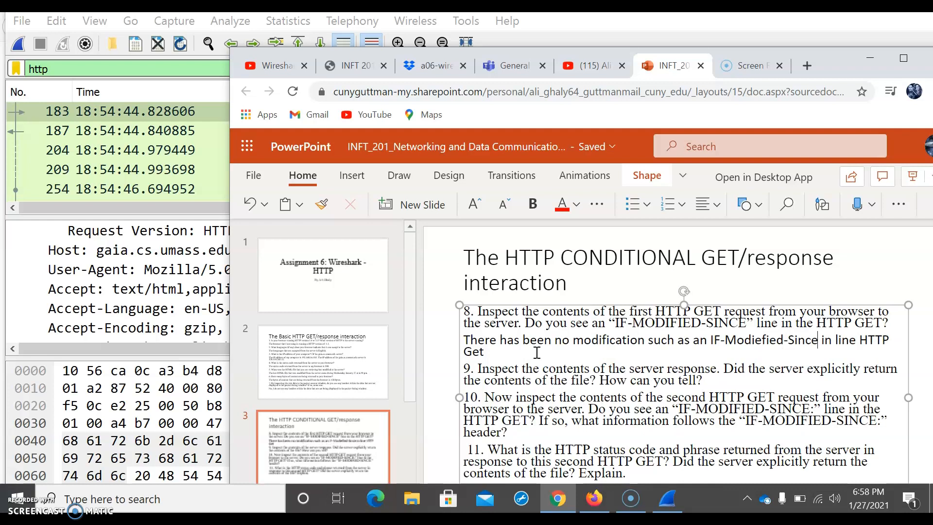
type(".")
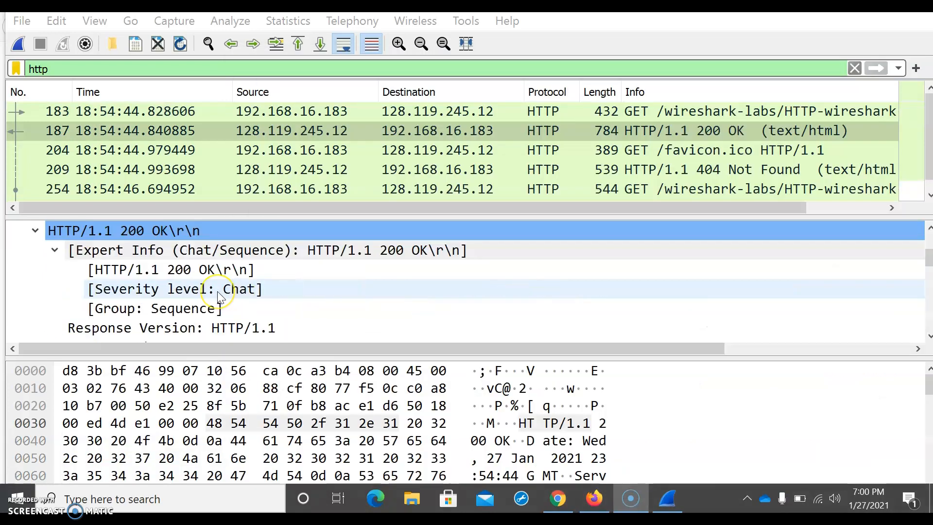
Step: Examine the headers and HTML body text of the HTTP 200 OK server response in the packet details
scroll(218, 290, "up", 1)
scroll(217, 291, "down", 2)
scroll(218, 292, "down", 5)
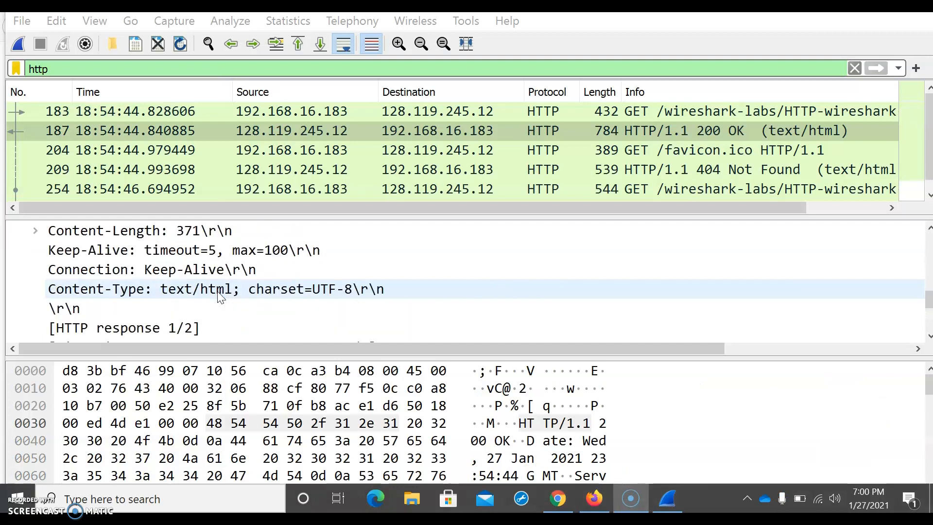
scroll(220, 297, "down", 2)
left_click(17, 330)
scroll(116, 298, "down", 3)
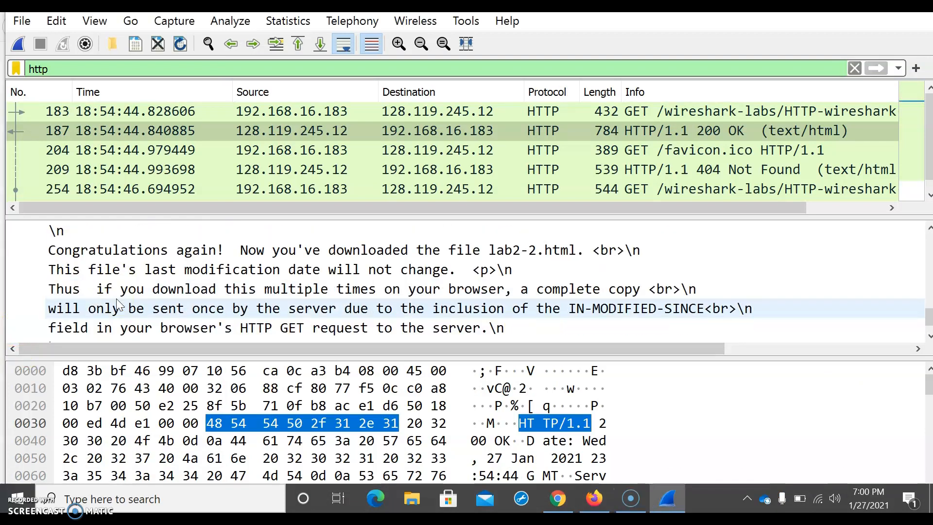
scroll(116, 305, "down", 1)
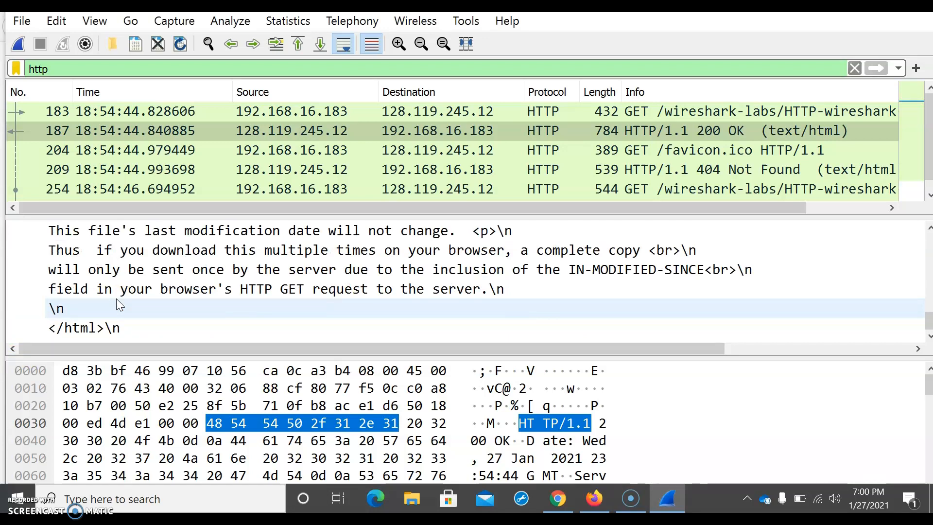
scroll(116, 300, "up", 1)
left_click(379, 287)
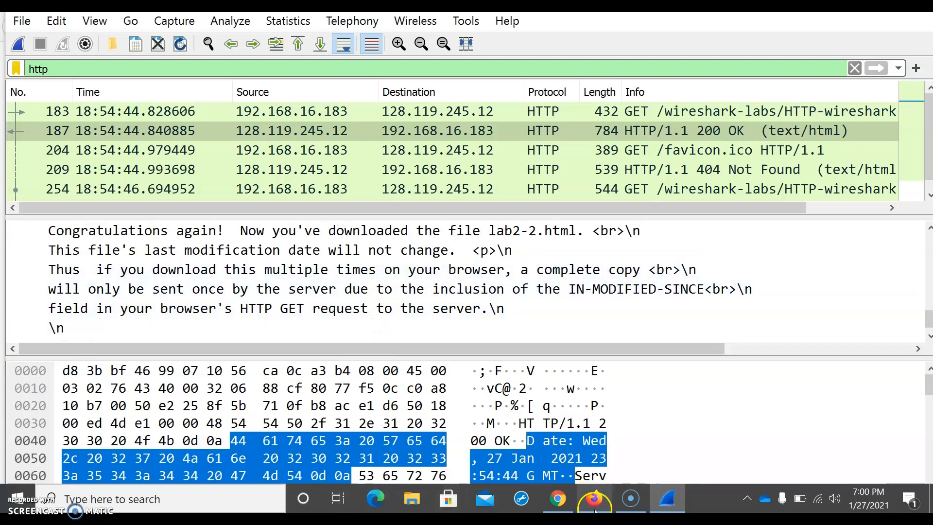
Step: Under question 9, write 'The server has return the contents of the file from the browser since there has been no change from the HTTP.'
left_click(564, 505)
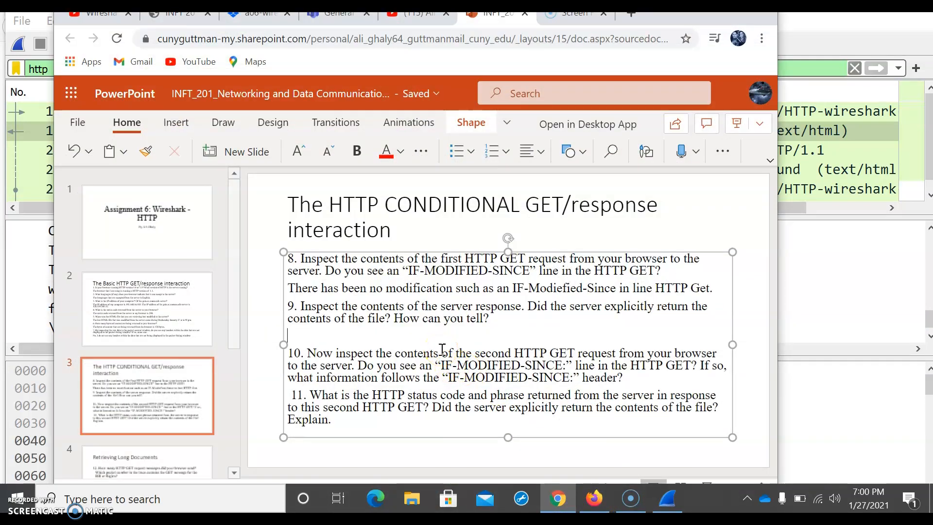
type("Ther")
type(" ser")
type("ver h")
type("a")
type("s retur")
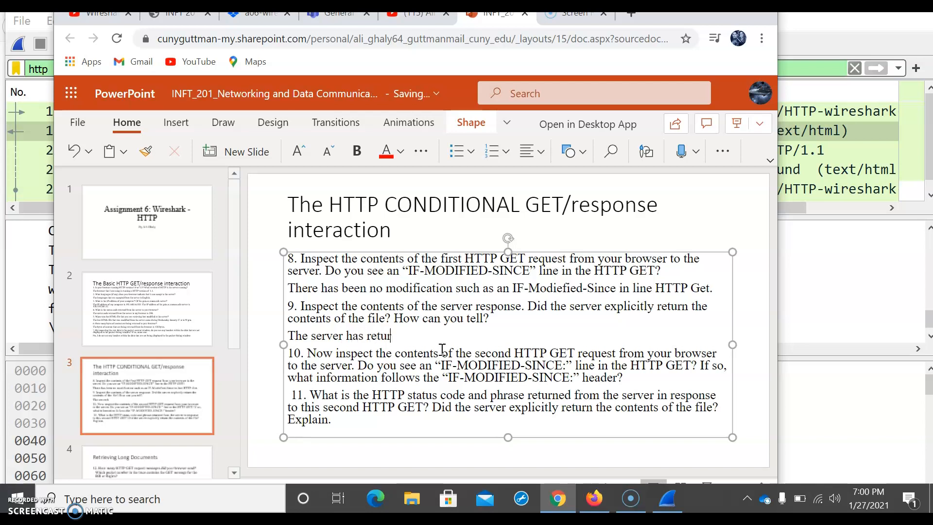
type("n the con")
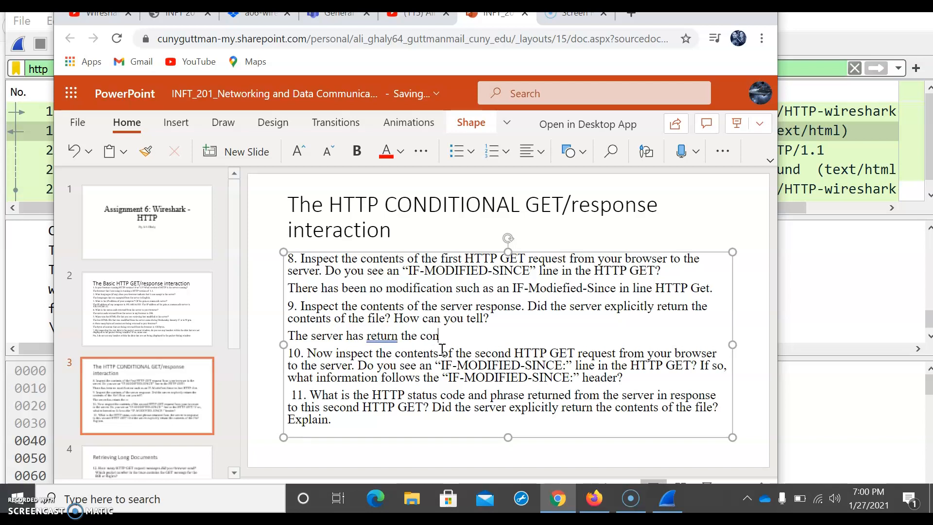
type("tents of the file from the")
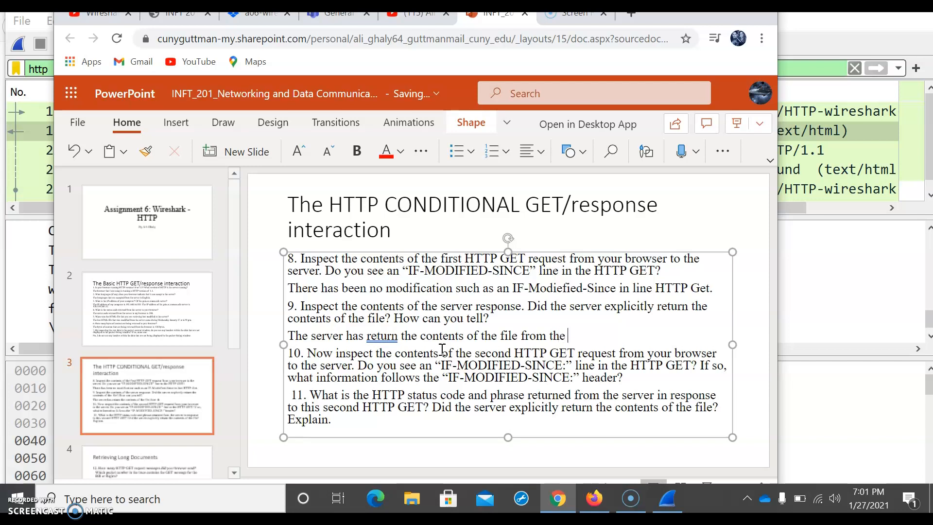
type("browser since there")
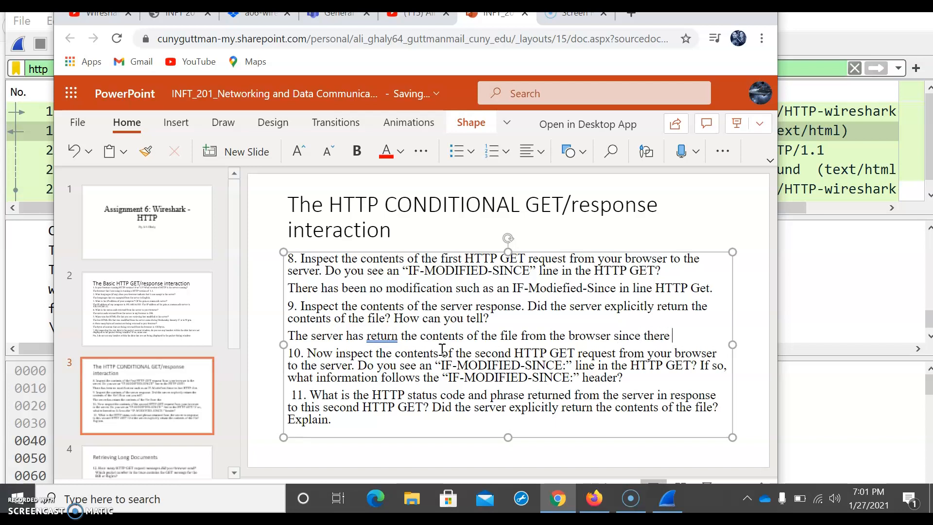
type("ha")
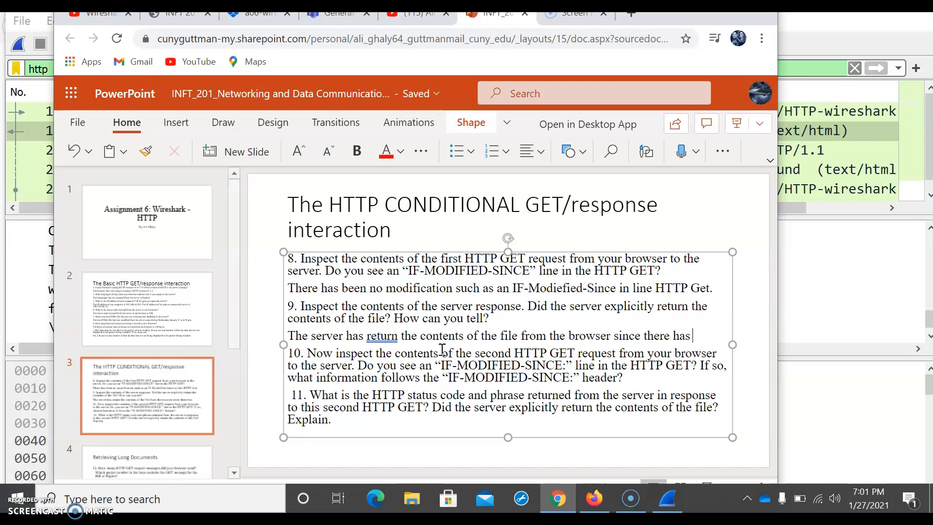
type("s been no change")
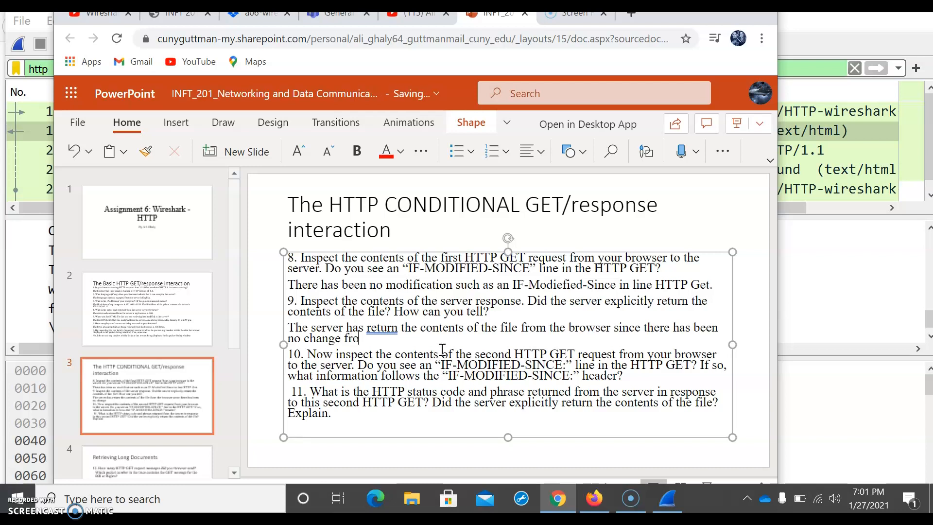
type(" from the HTTP")
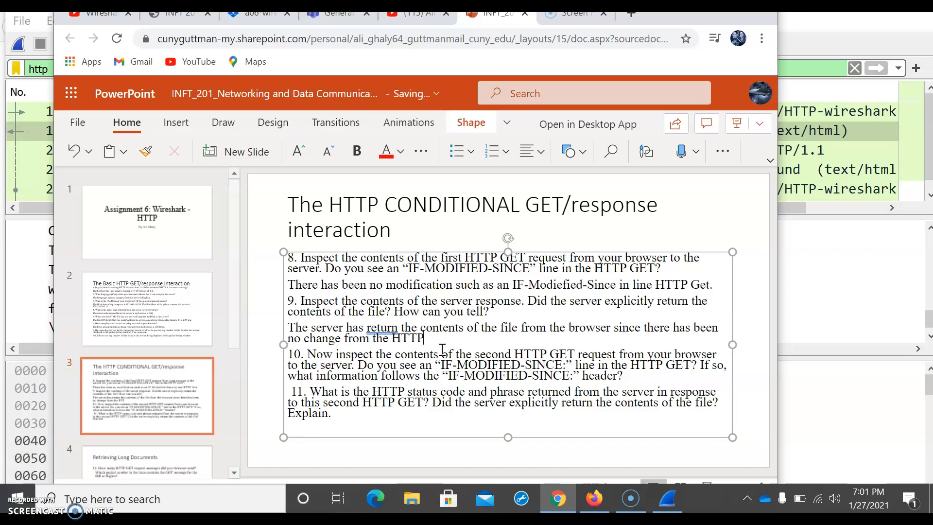
type(".")
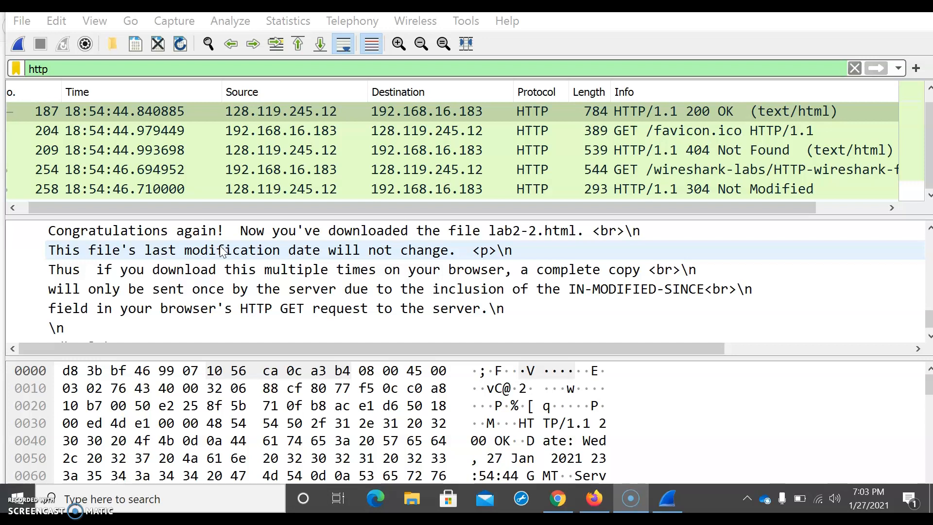
Step: Select the second GET request for HTTP-wireshark-file2.html and locate its If-Modified-Since header line
left_click(199, 314)
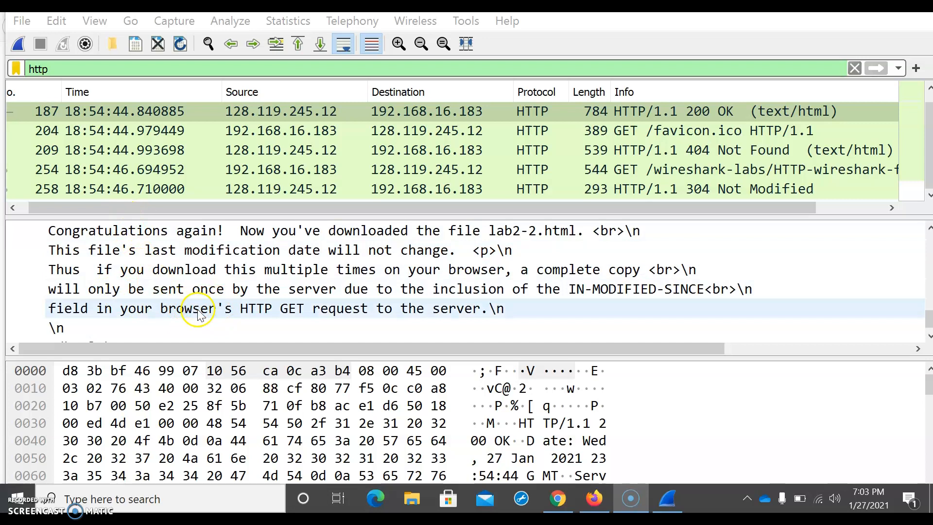
left_click(171, 294)
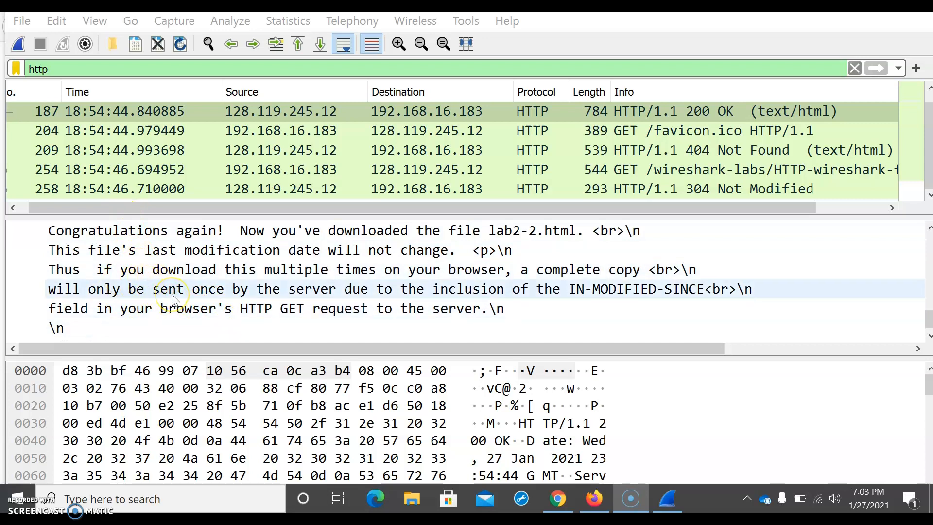
left_click(381, 170)
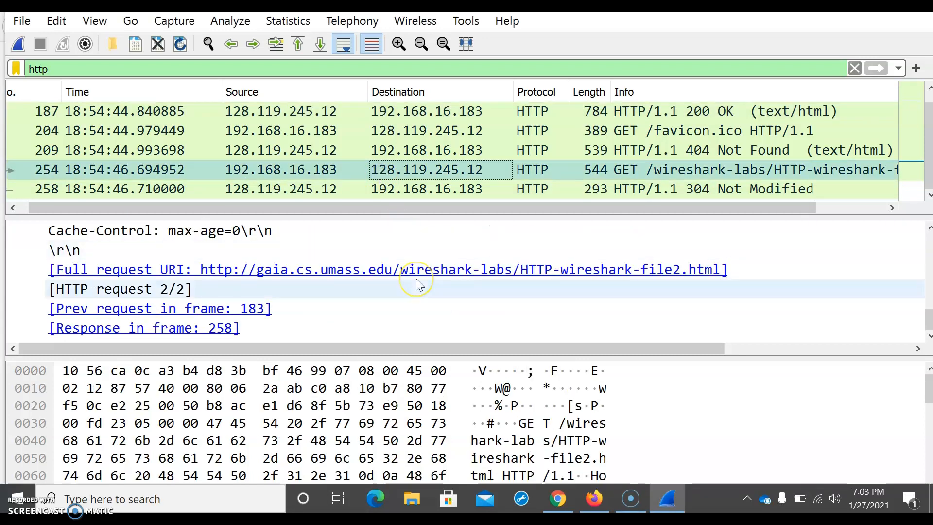
scroll(417, 280, "up", 1)
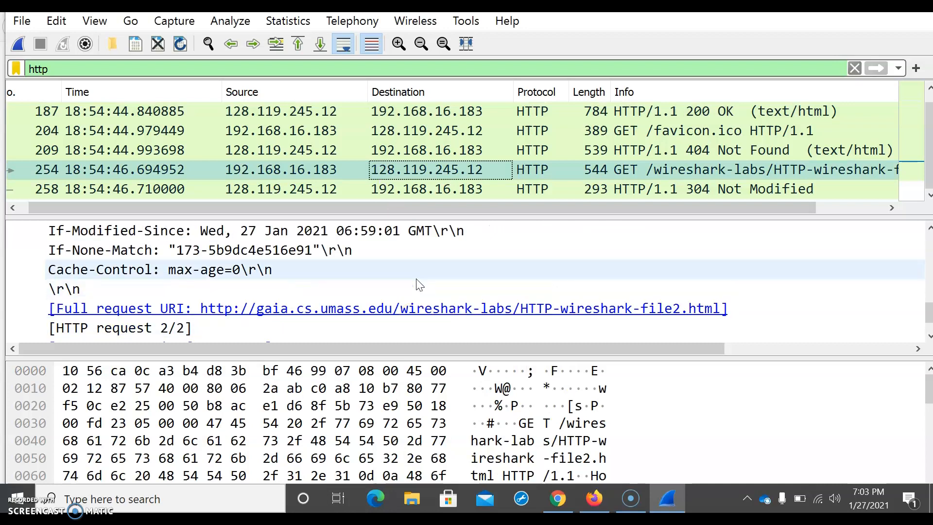
scroll(374, 238, "up", 1)
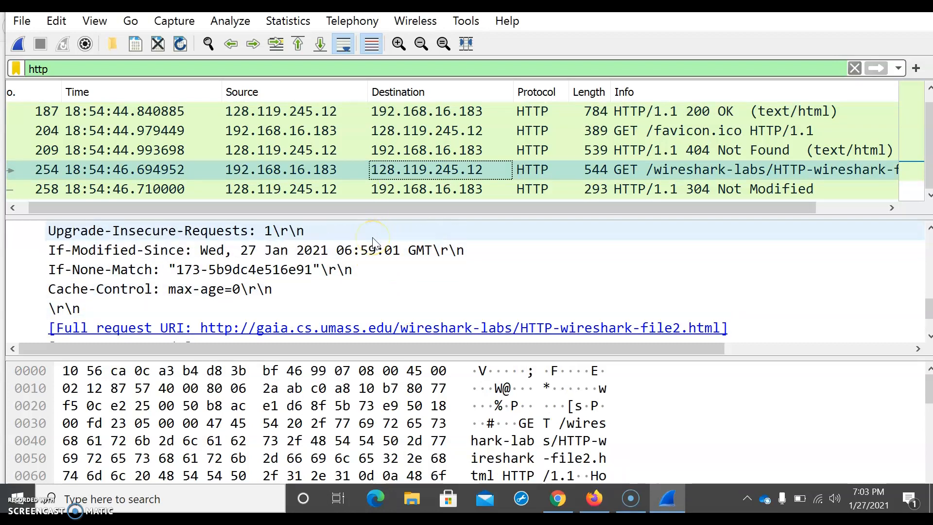
left_click(286, 250)
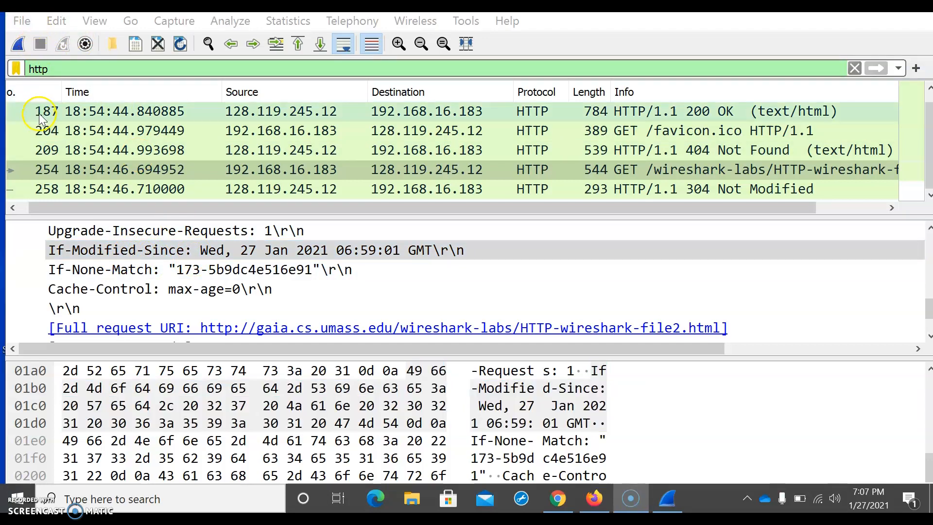
left_click(229, 249)
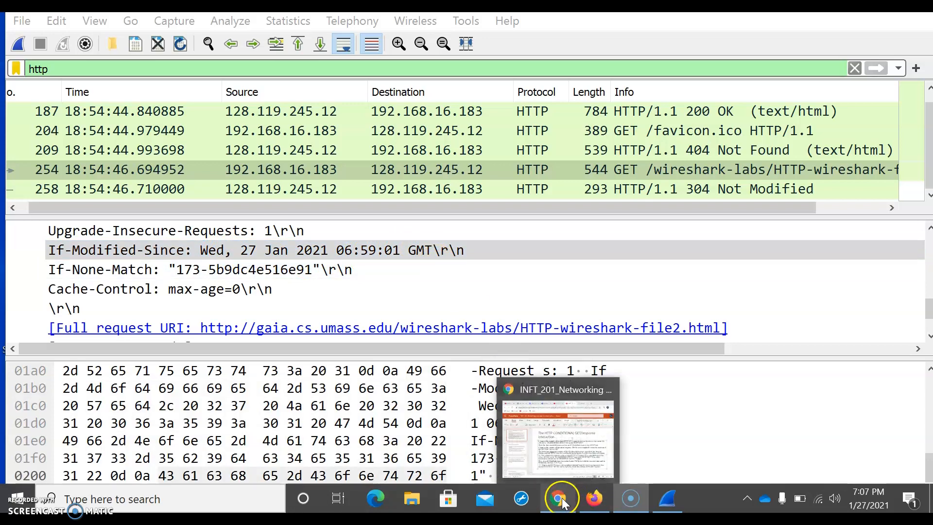
Step: Review the answers already written on slides 2 and 3 of the assignment presentation
left_click(562, 498)
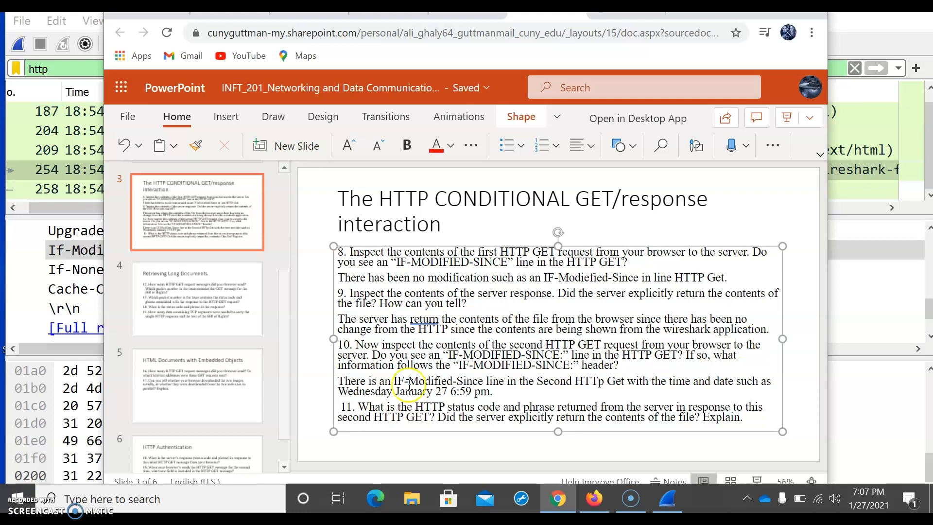
scroll(239, 299, "up", 3)
left_click(239, 304)
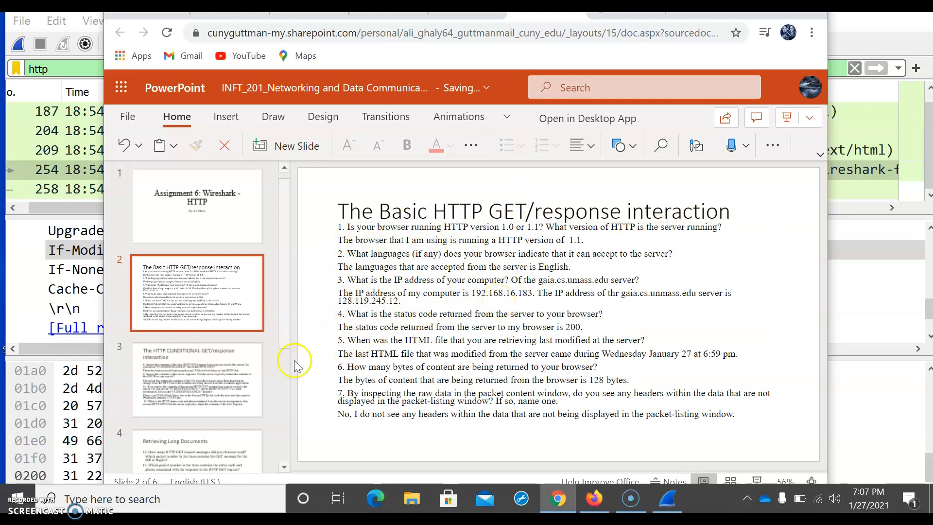
left_click(218, 368)
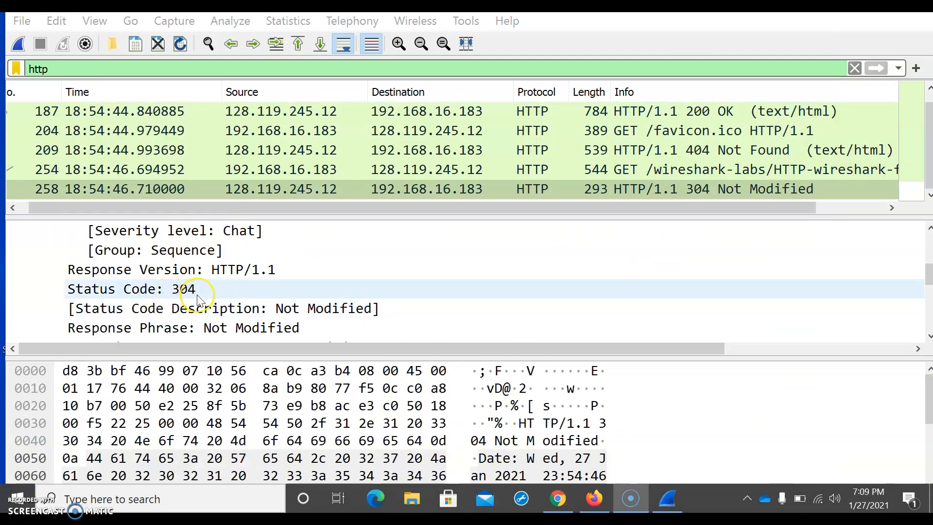
Step: Under question 11, write 'The HTTP status code is 304 and the phrase is Not Modifed' using the 304 response's details
scroll(198, 298, "down", 2)
scroll(196, 295, "down", 4)
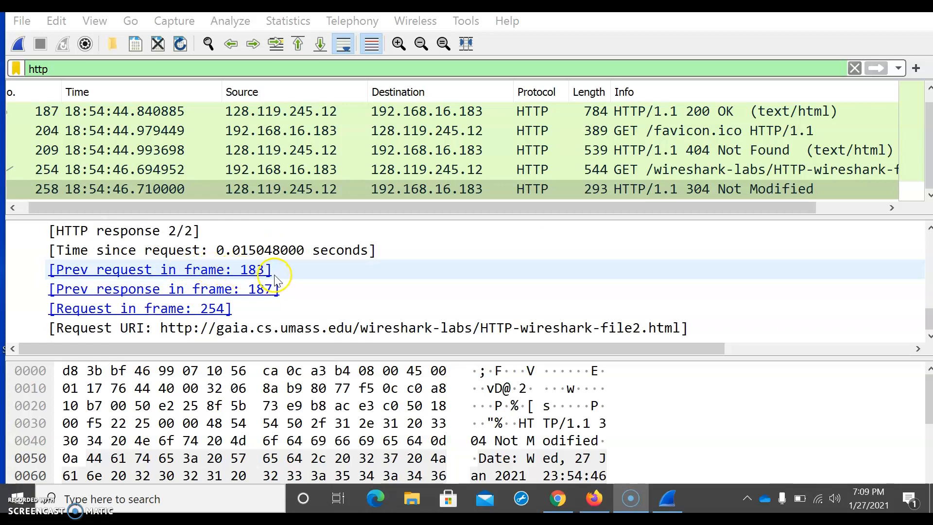
left_click(558, 497)
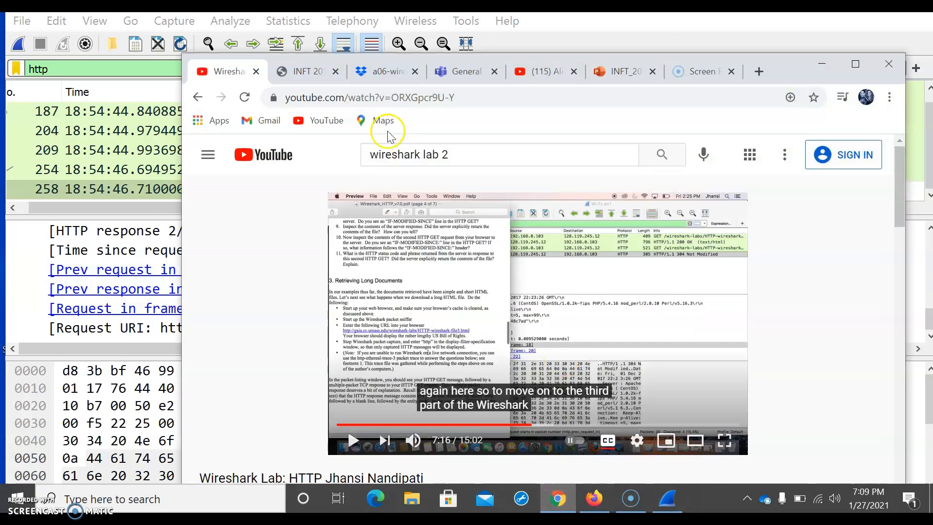
left_click(607, 64)
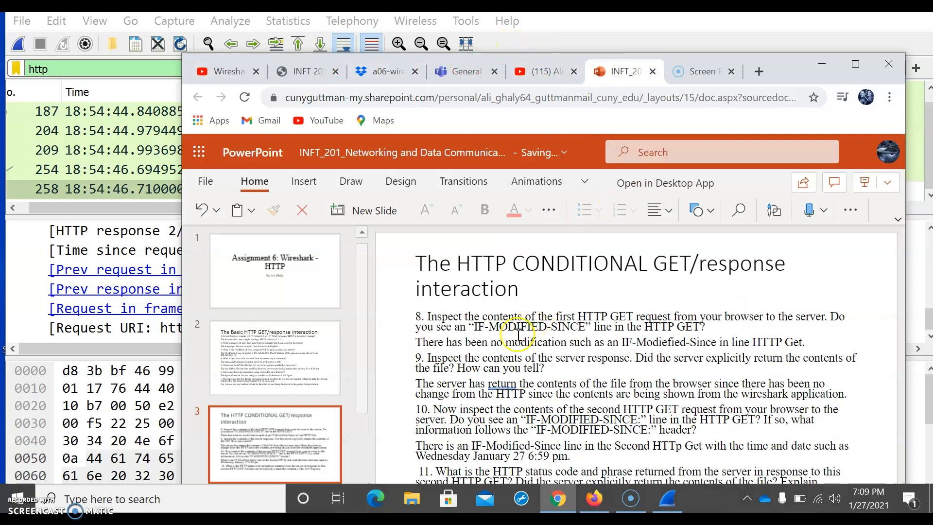
left_click_drag(783, 74, 777, 22)
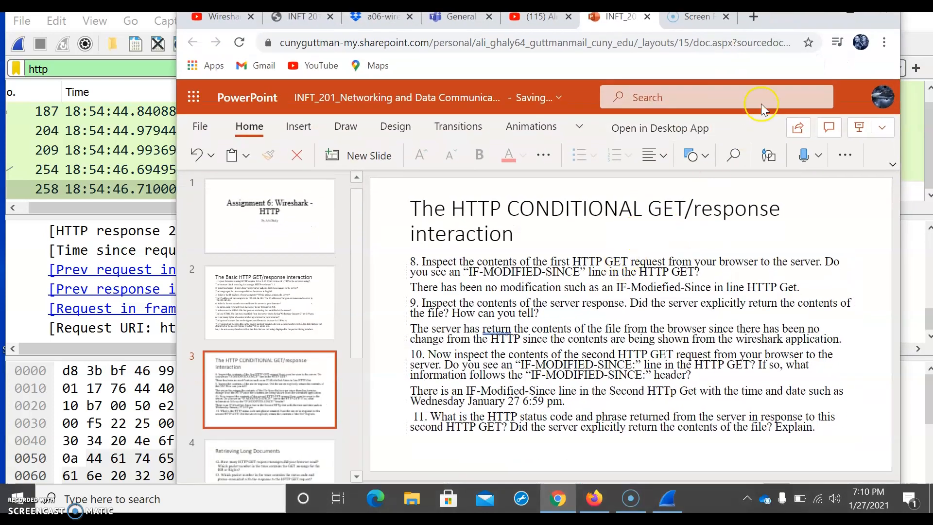
left_click(440, 439)
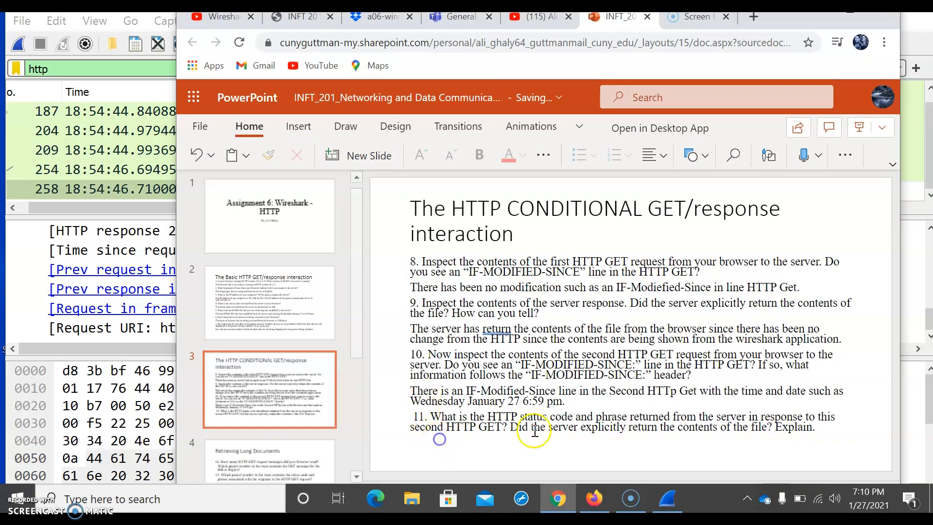
left_click(819, 432)
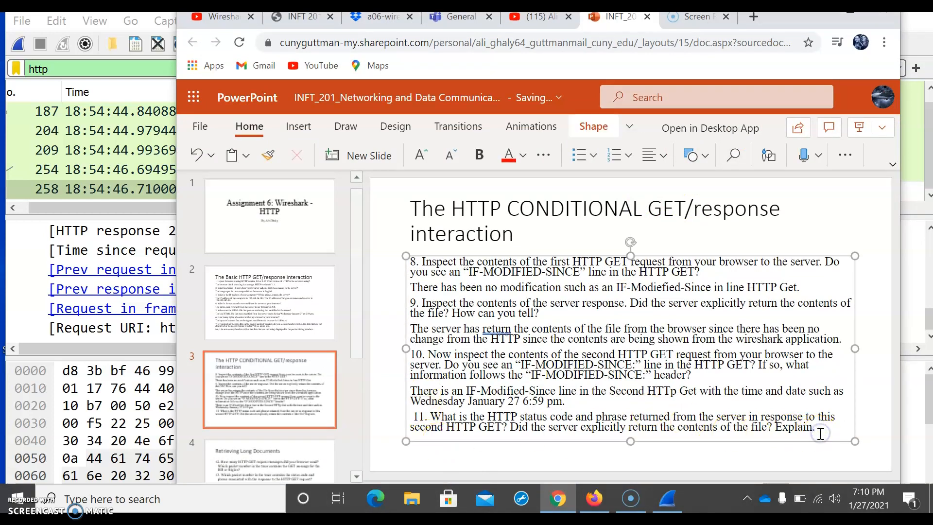
key("ctrl+t")
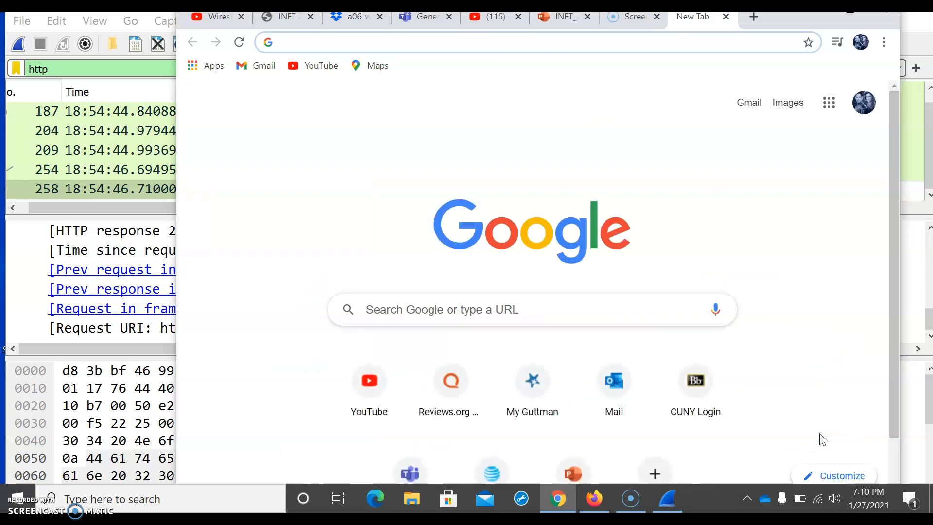
left_click(726, 17)
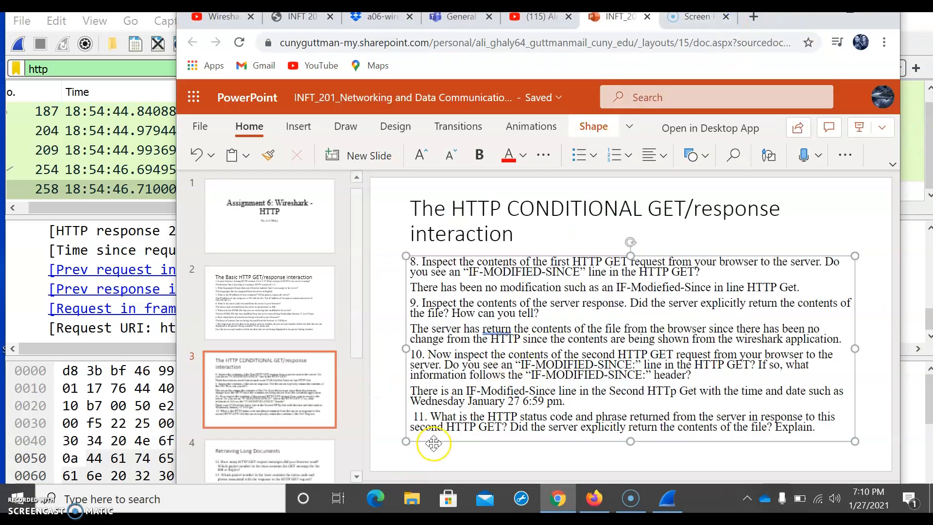
type("he")
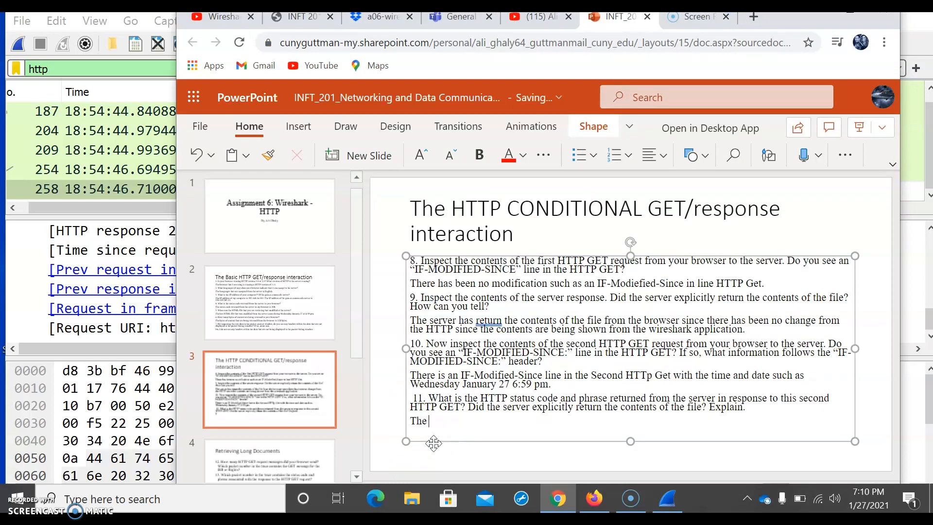
type(" HTTP status")
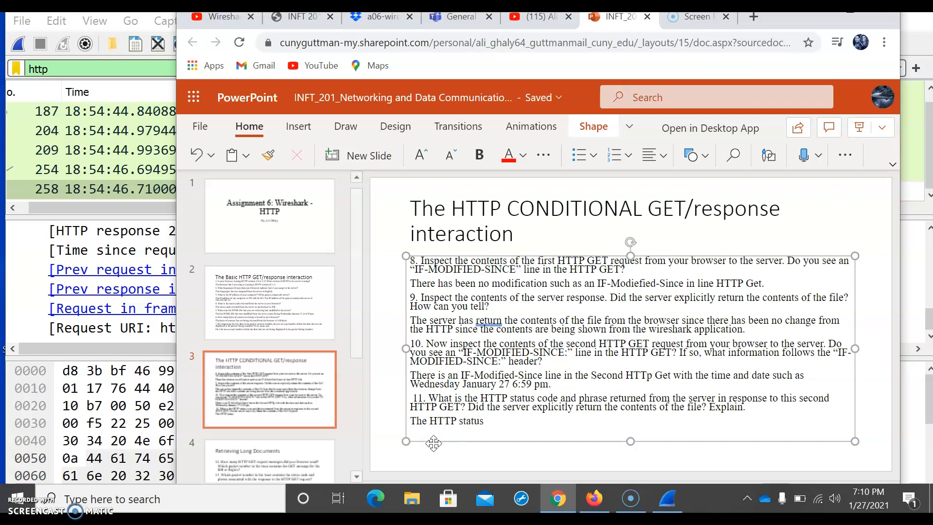
type(" code is 304 and ")
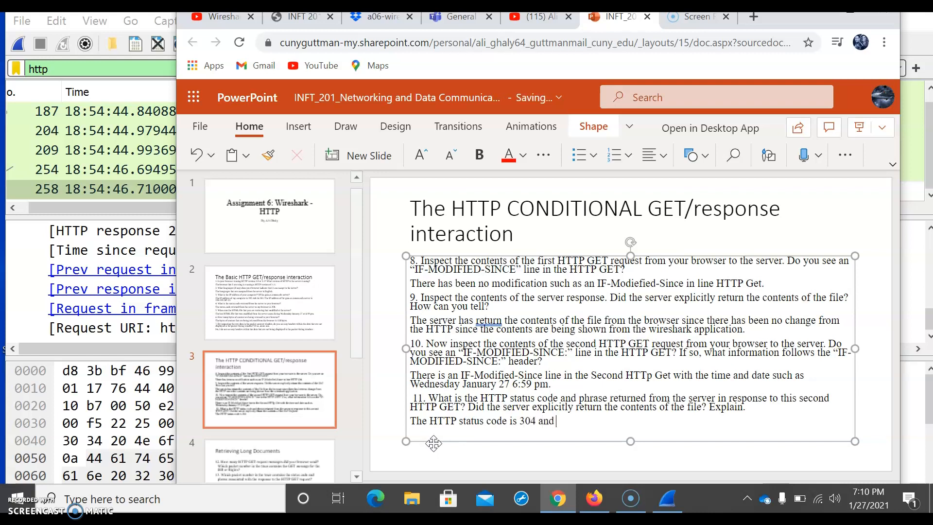
type("the phrase")
type("is N")
key("BackSpace")
type("Not Modifed")
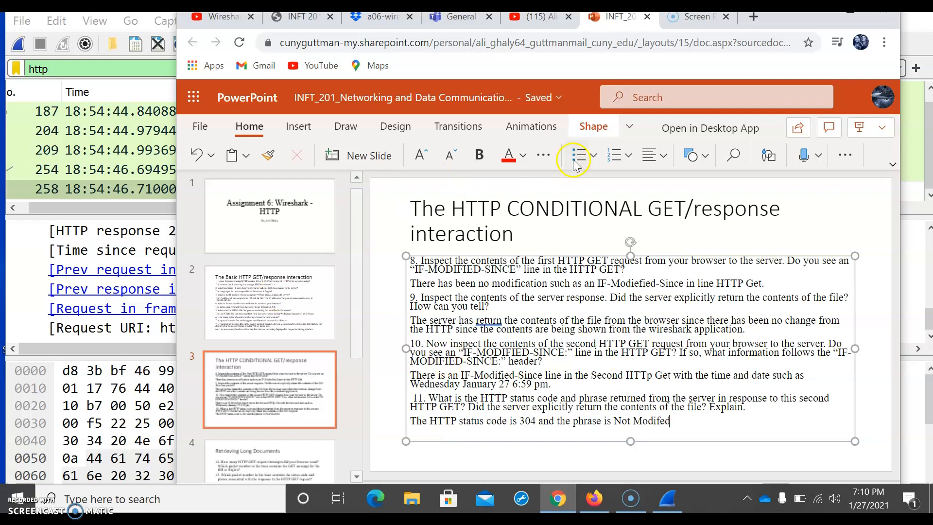
Step: Correct 'Modifed' to 'Modified' in the question 11 answer
mouse_move(783, 21)
left_mouse_down()
mouse_move(783, 4)
mouse_move(780, 31)
left_mouse_up()
key("Left")
key("Left")
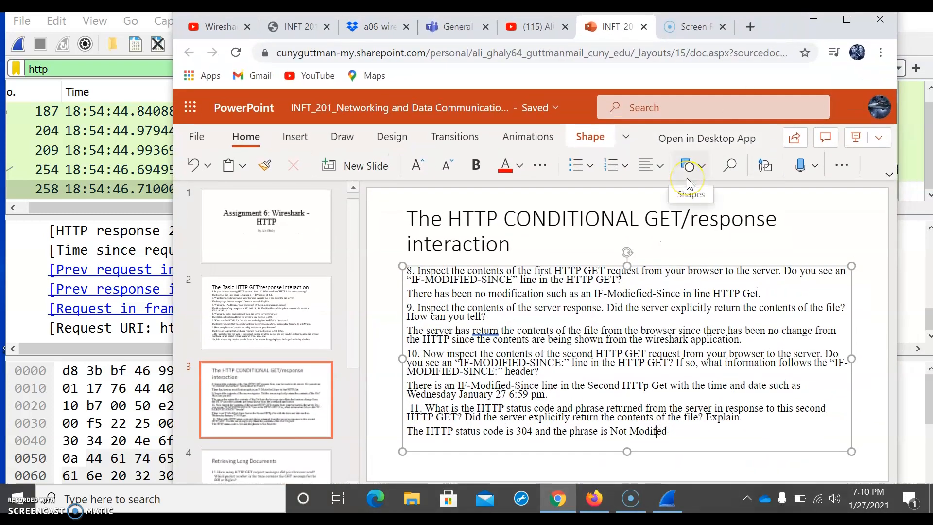
type("i")
Step: Extend the question 11 answer with 'from the server in response the second HTTP Get'
left_click(680, 434)
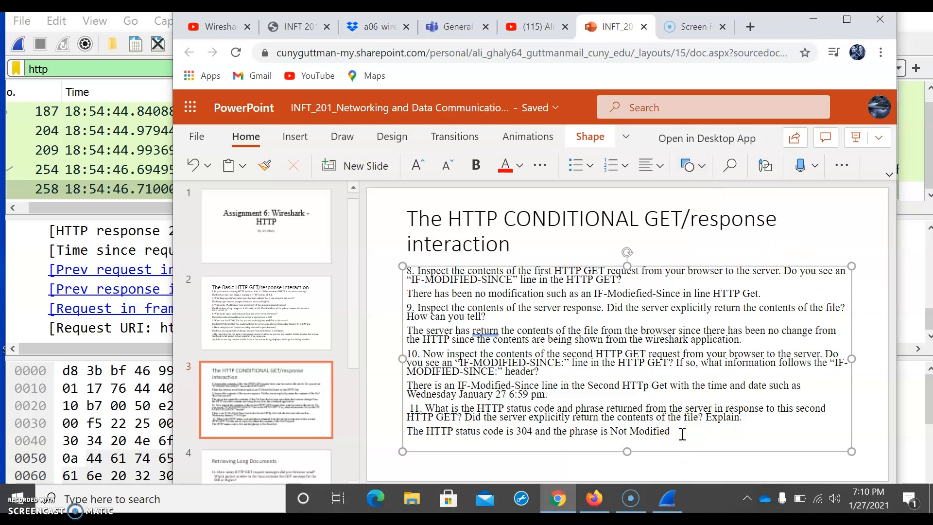
type("from the server to")
key("BackSpace")
type("in")
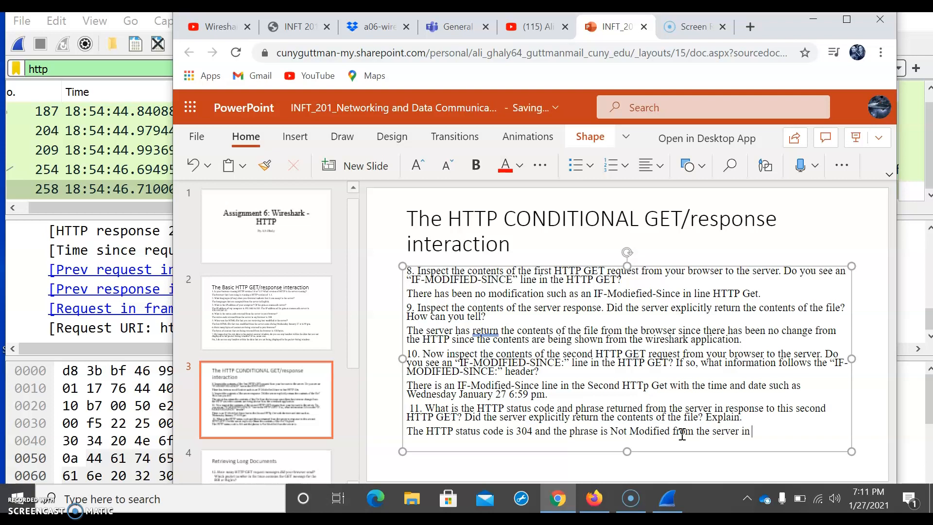
type(" response the second")
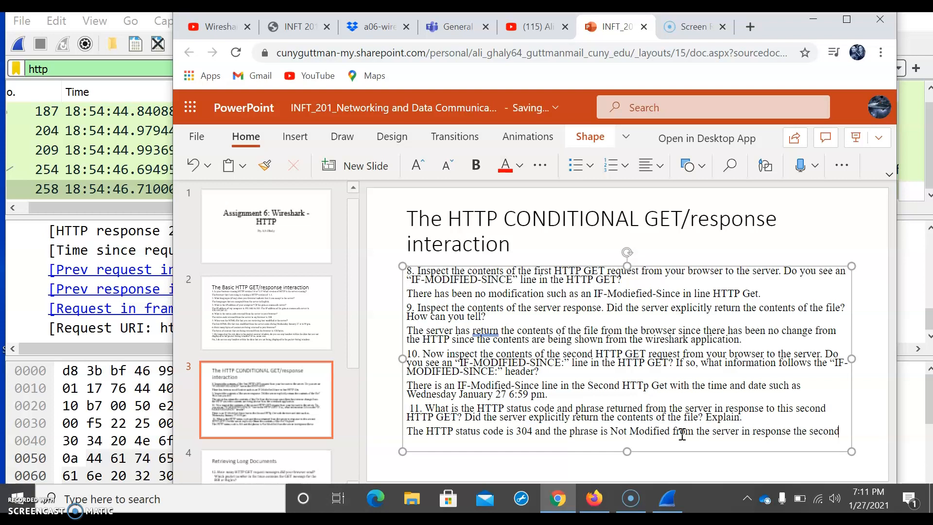
type(" HTTP")
type(" G")
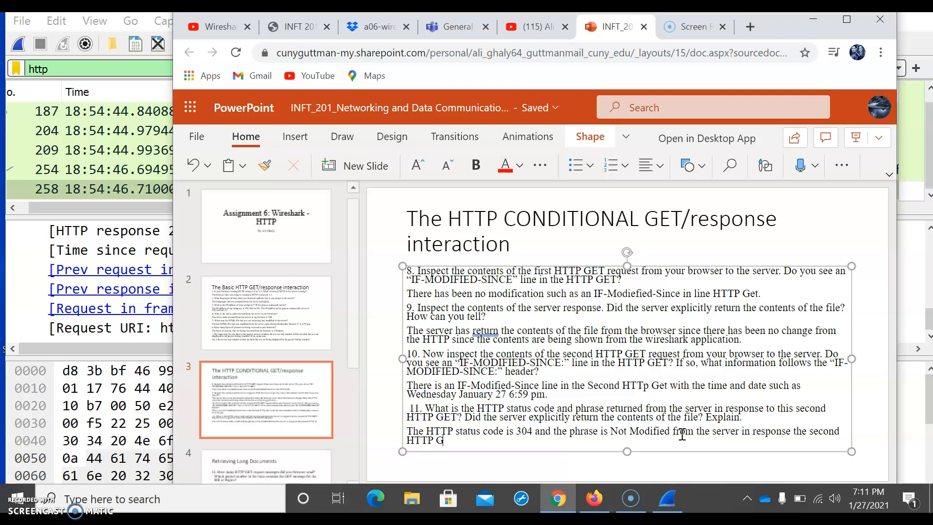
type("et. The se")
type("rver ")
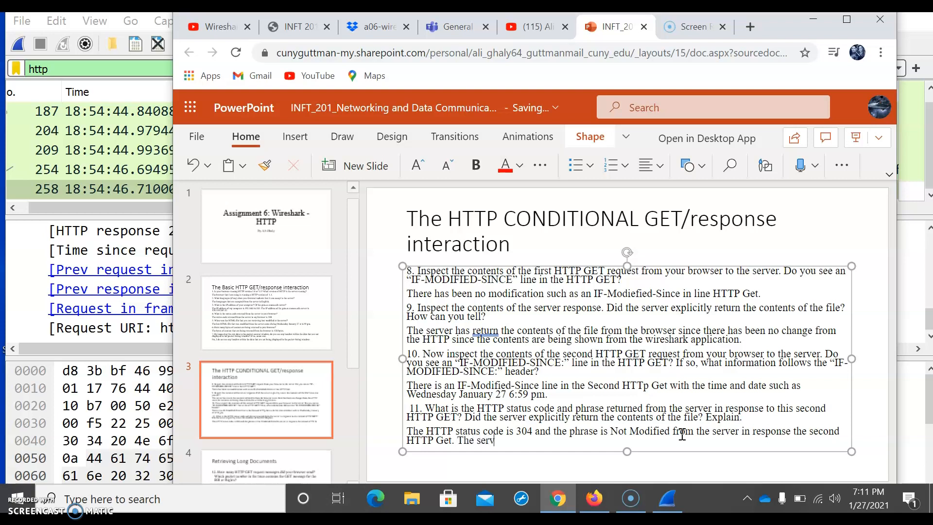
type("did not explicit")
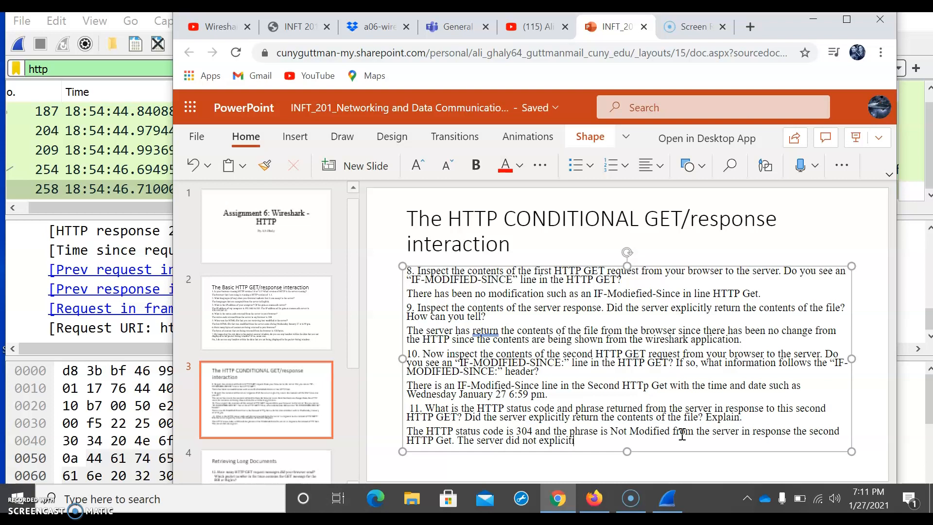
type("ly ")
type("reu")
type("turn the ")
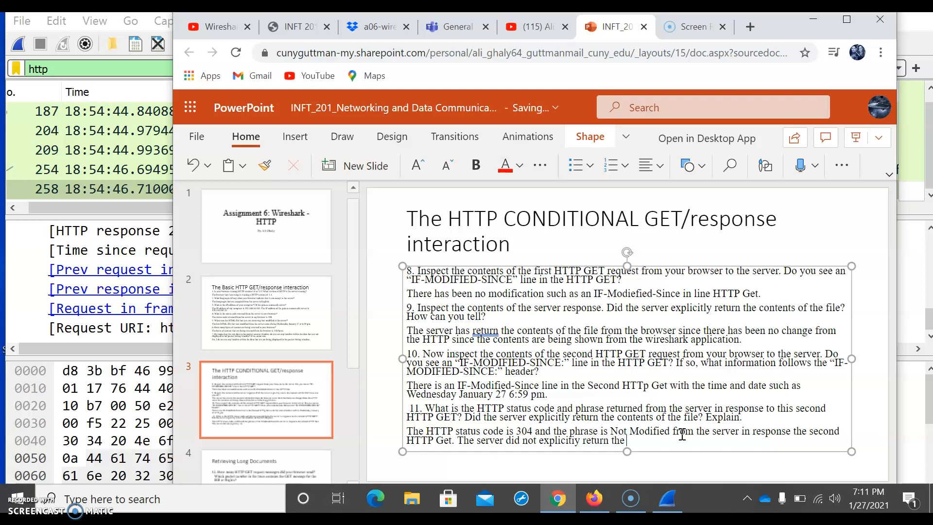
type("contents of the ")
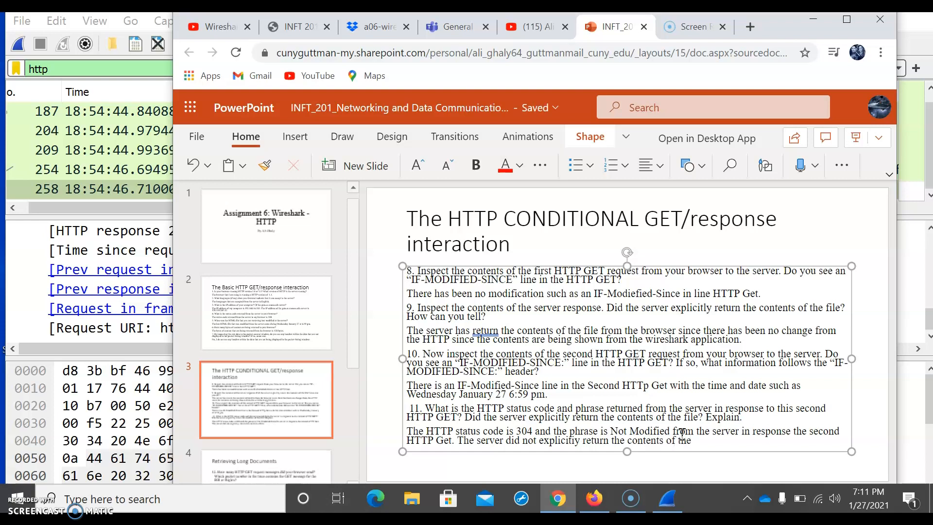
type("file sinc")
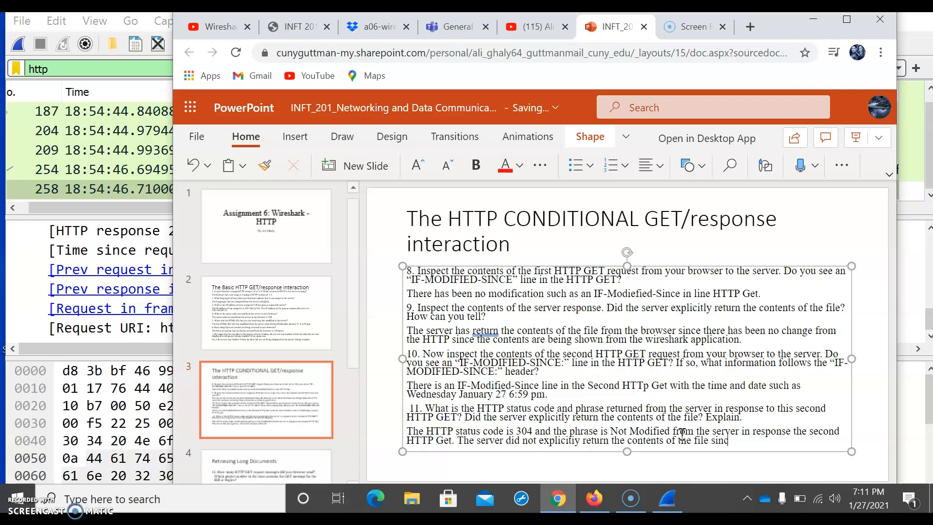
type("e it was not")
type(" M")
type("od")
type("ified ")
type("for")
type(" the")
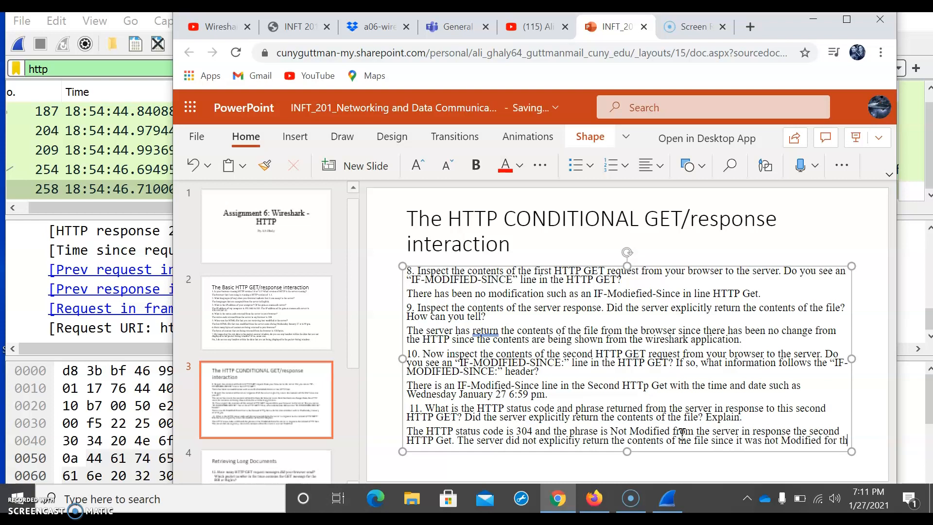
type(" second")
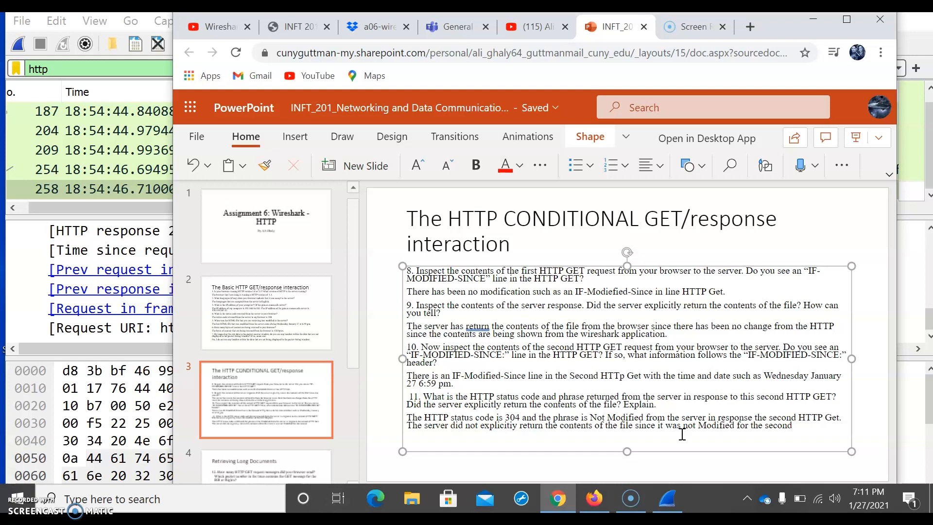
Step: Finish the answer with '. The server did not explicitiy return the contents of the file since it was not Modified for the second time.'
type("time.")
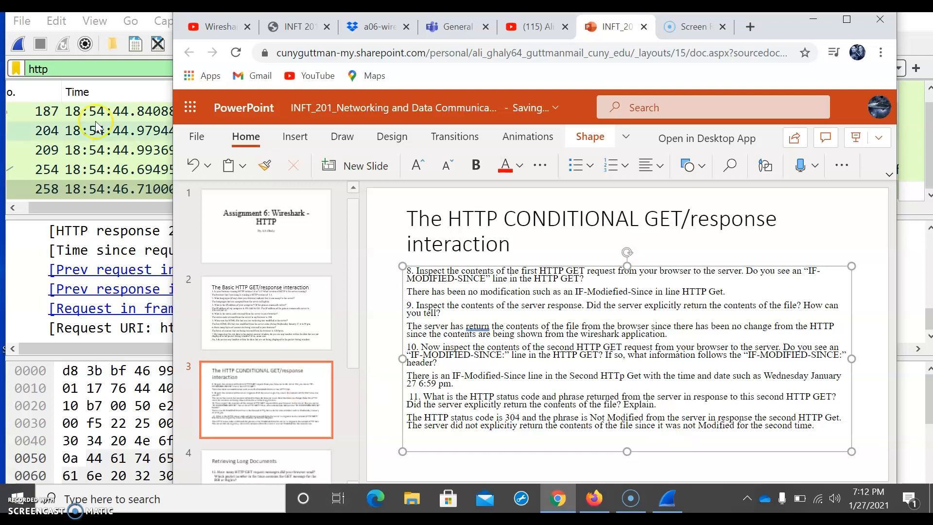